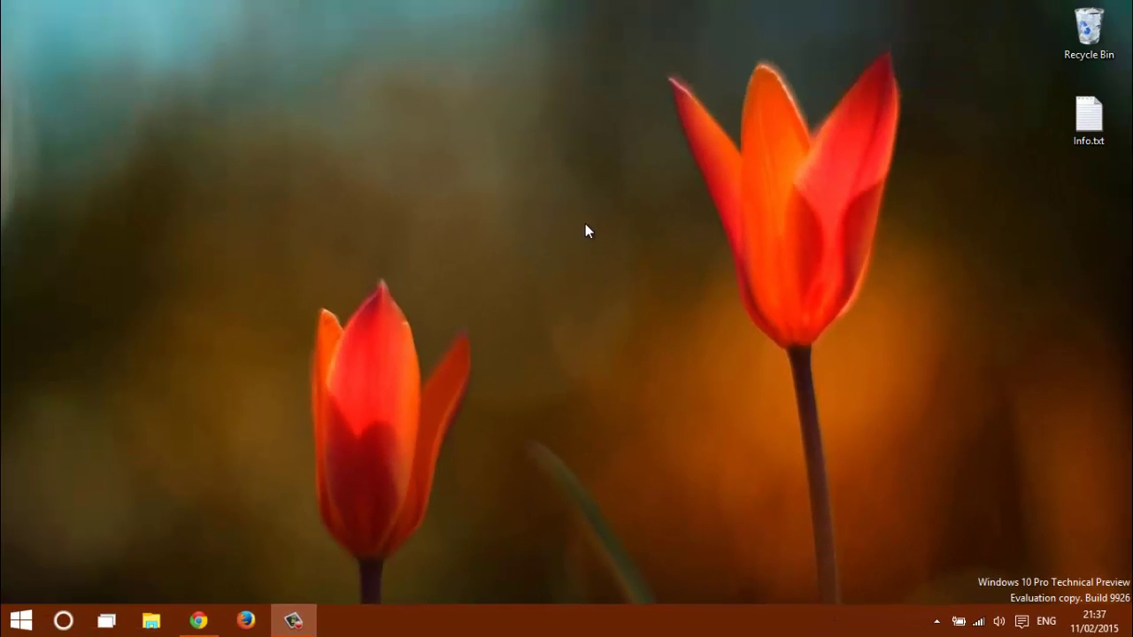
Check Quick access and the This PC view in File Explorer, then close Explorer.
click(152, 622)
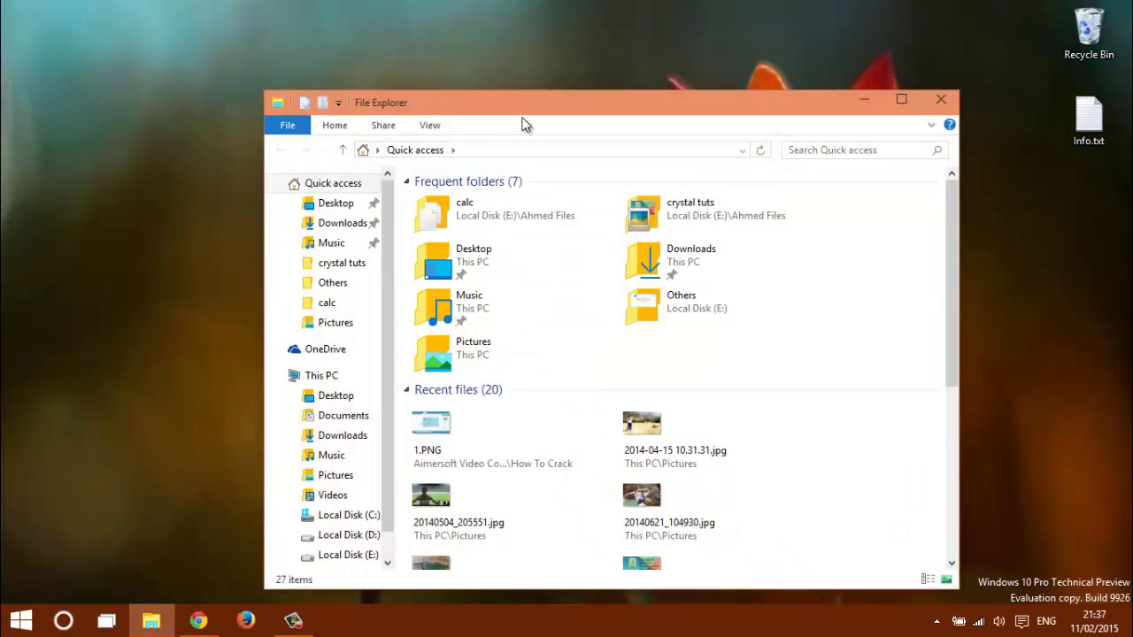
drag(515, 106, 489, 58)
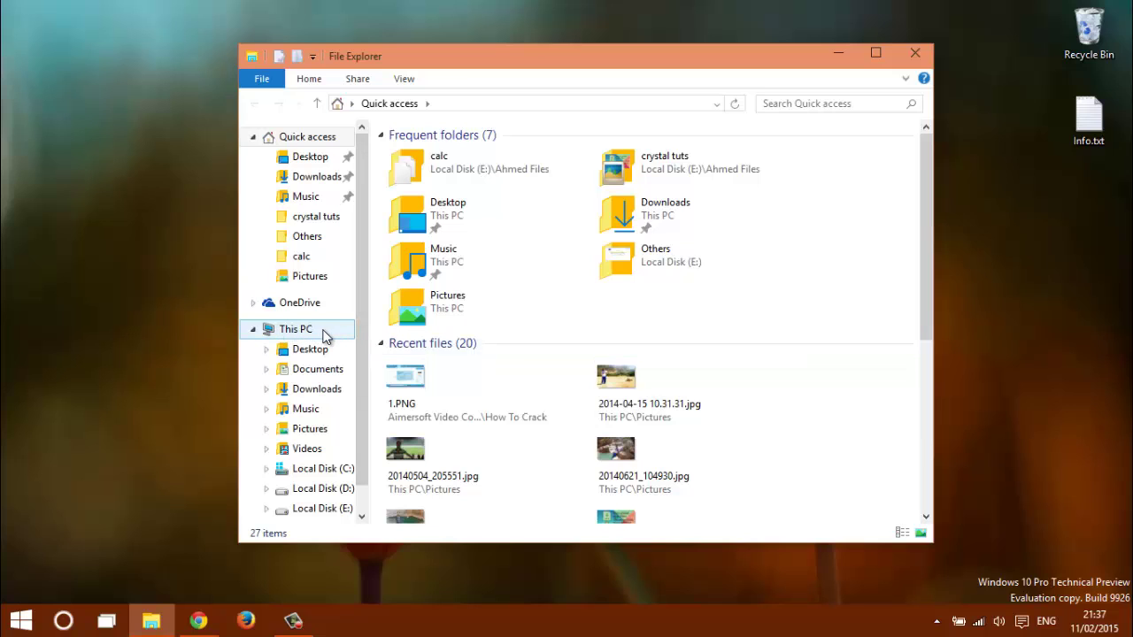
click(324, 334)
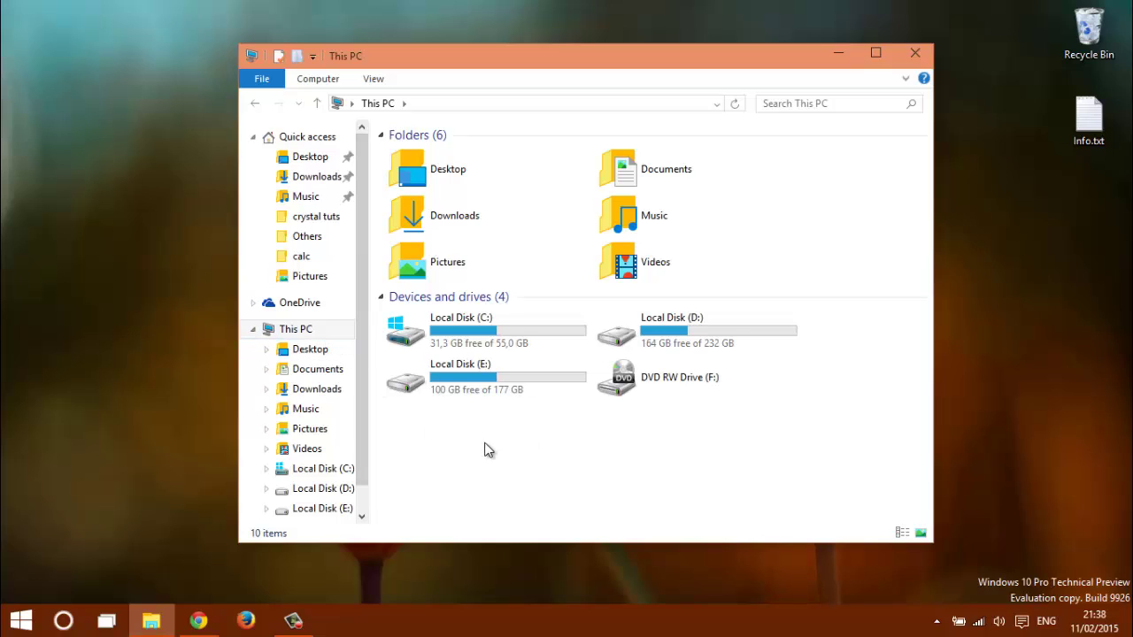
click(915, 53)
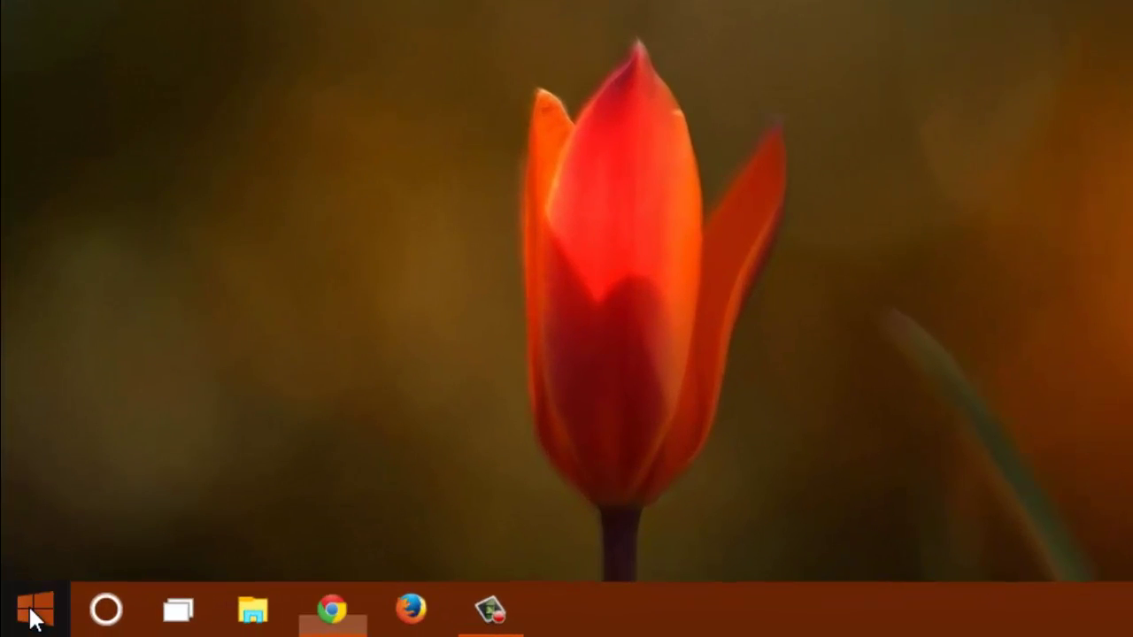
Launch the Registry Editor with 'regedit' from the Run dialog.
right_click(31, 611)
click(88, 515)
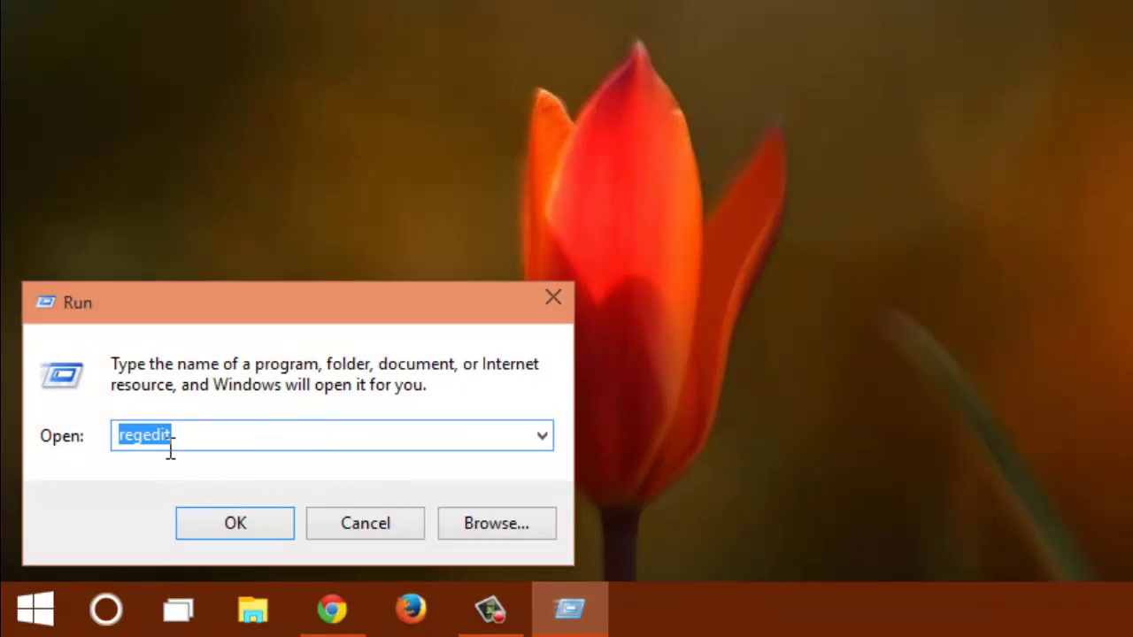
click(235, 529)
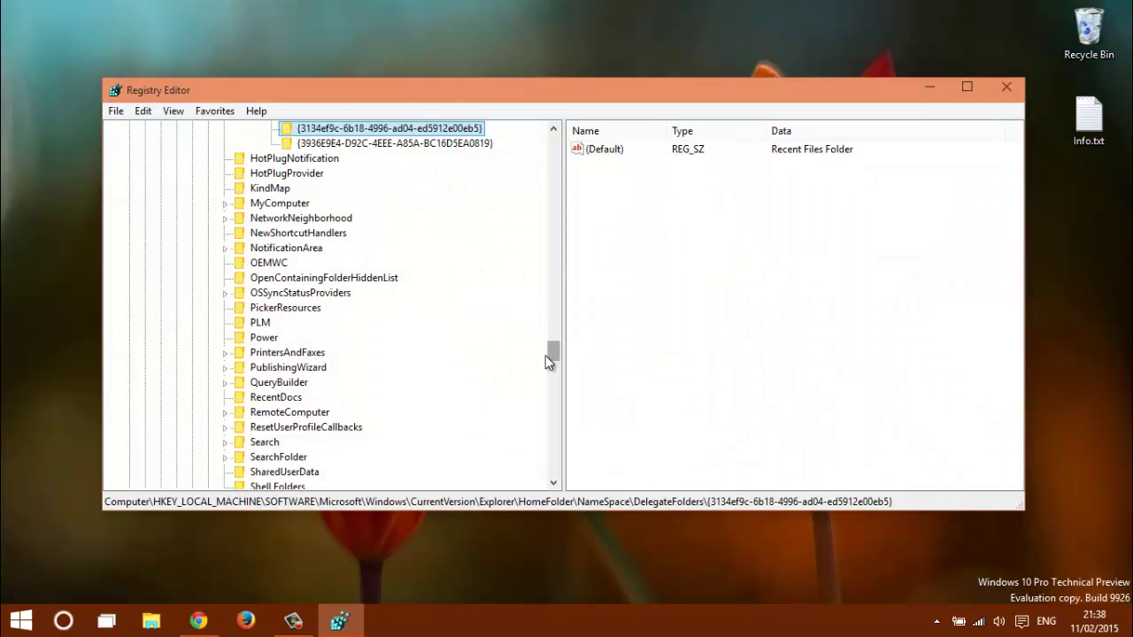
Navigate from HKLM\SOFTWARE down to the Explorer\HomeFolder\NameSpace\DelegateFolders key.
drag(551, 352, 548, 149)
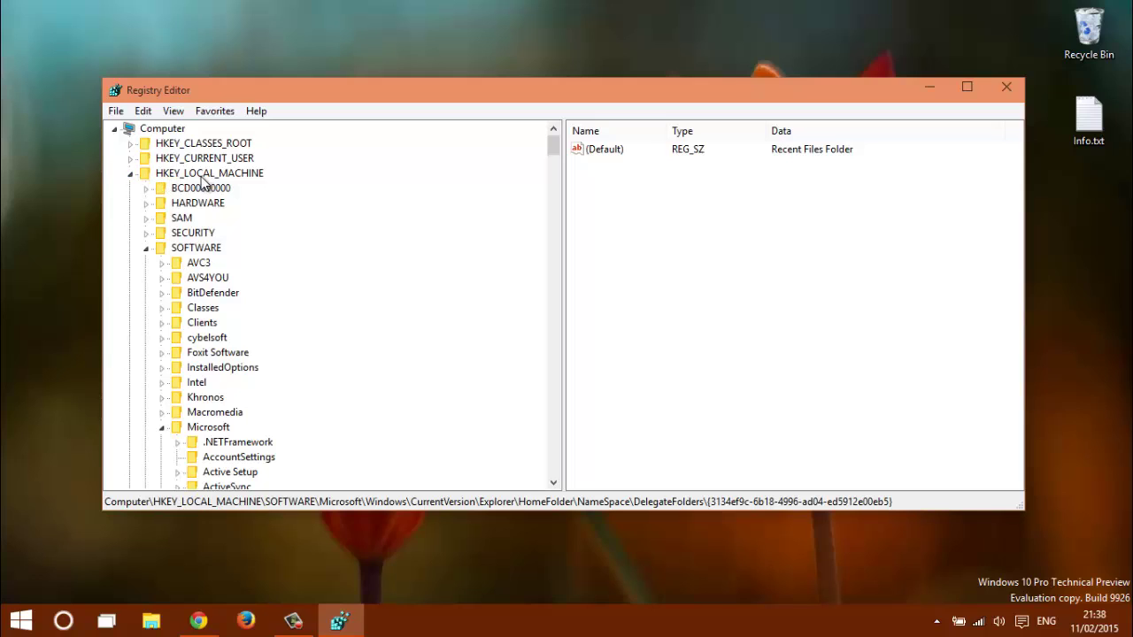
click(187, 249)
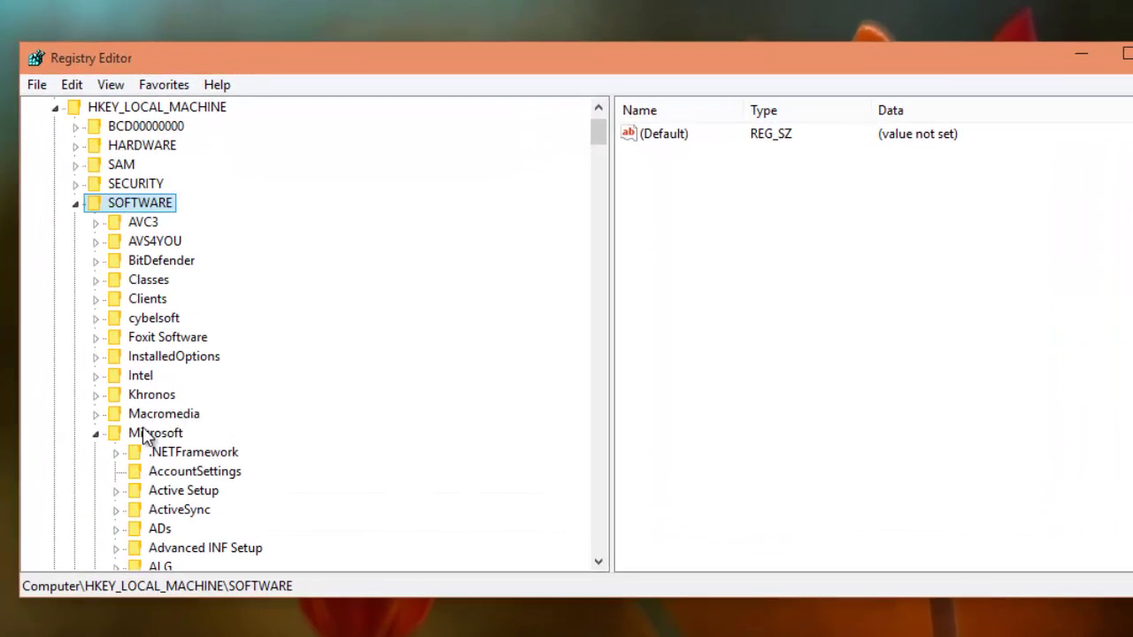
scroll(207, 405, down, 5)
scroll(207, 405, down, 5)
scroll(208, 405, down, 5)
scroll(207, 405, down, 5)
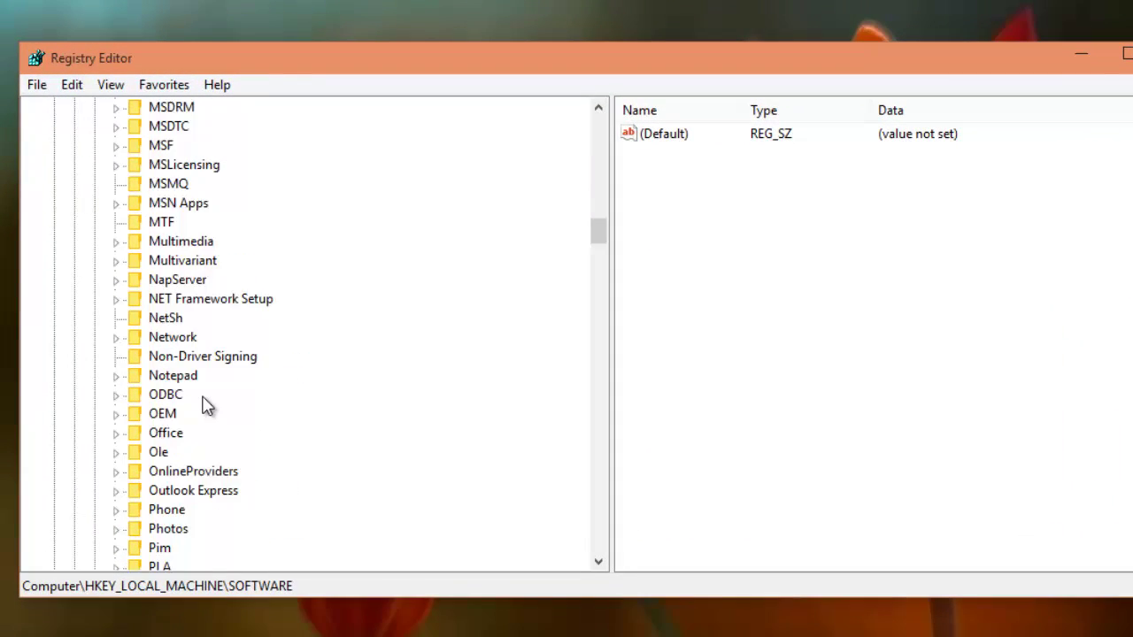
scroll(203, 405, down, 5)
scroll(203, 405, down, 5)
scroll(204, 406, down, 6)
scroll(203, 405, down, 2)
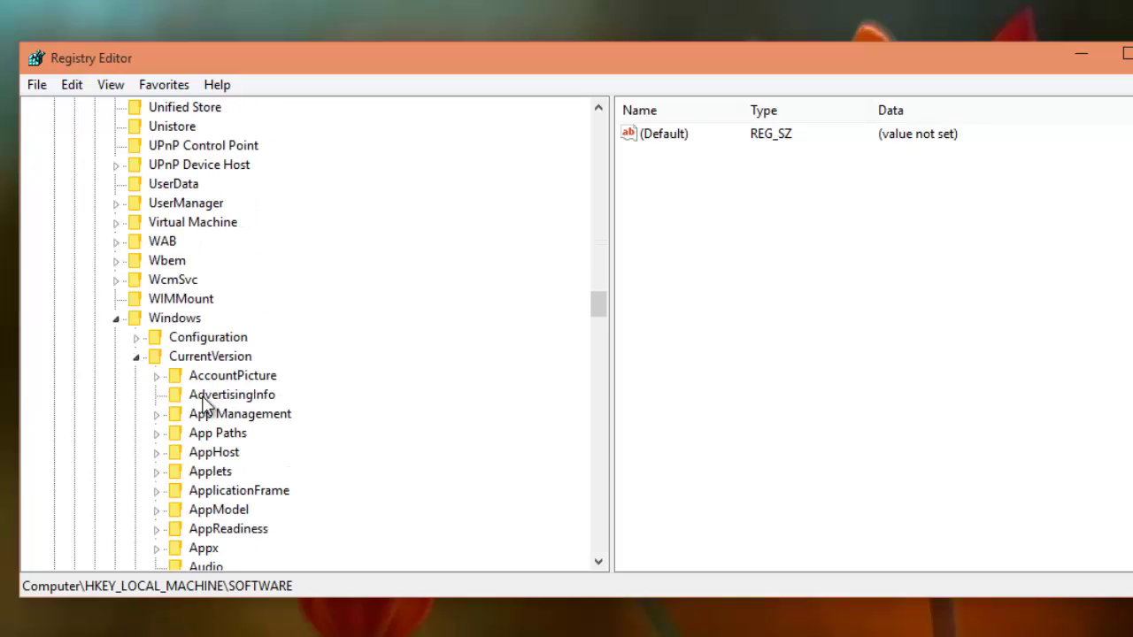
scroll(256, 361, down, 5)
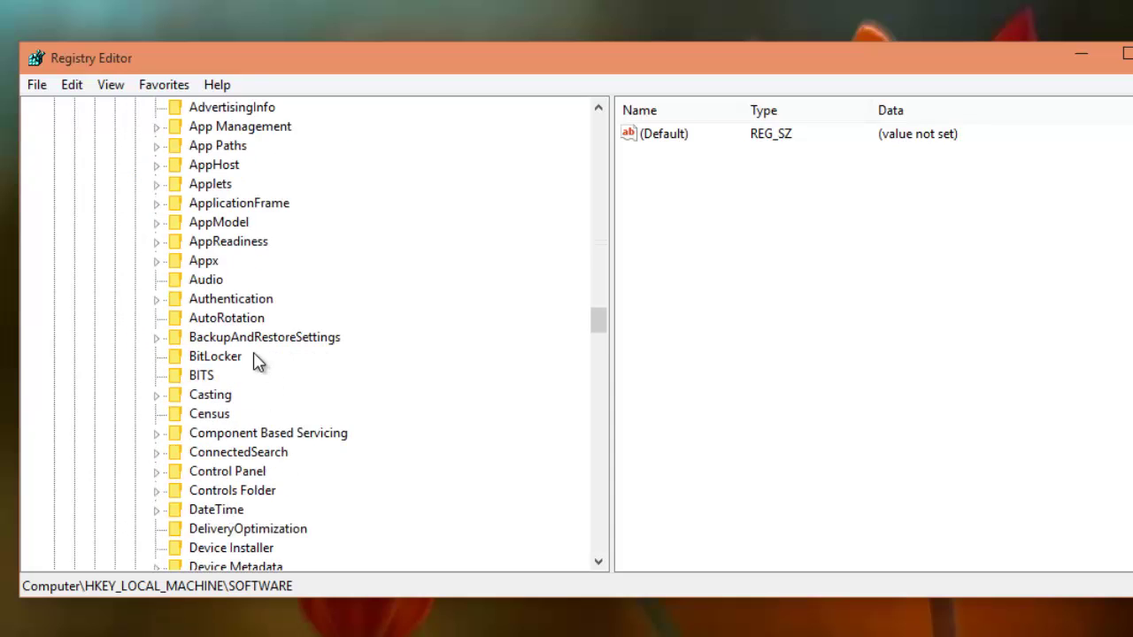
scroll(257, 361, down, 9)
scroll(195, 242, down, 5)
scroll(246, 304, down, 4)
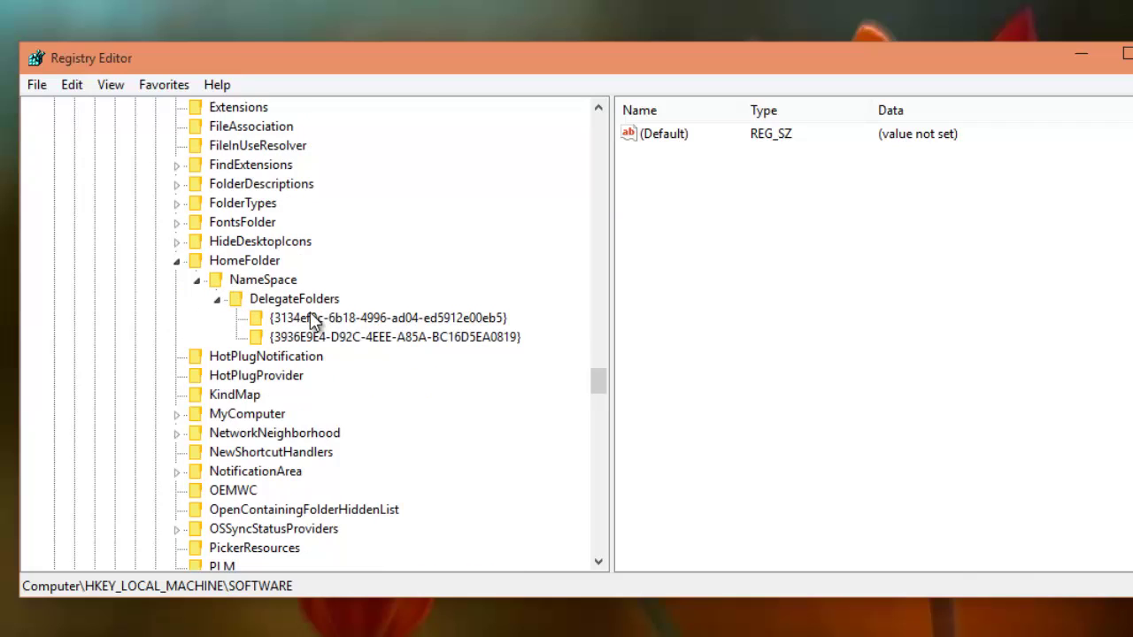
Inspect the Recent Files Folder and Frequent Places Folder subkeys and their (Default) values.
click(312, 320)
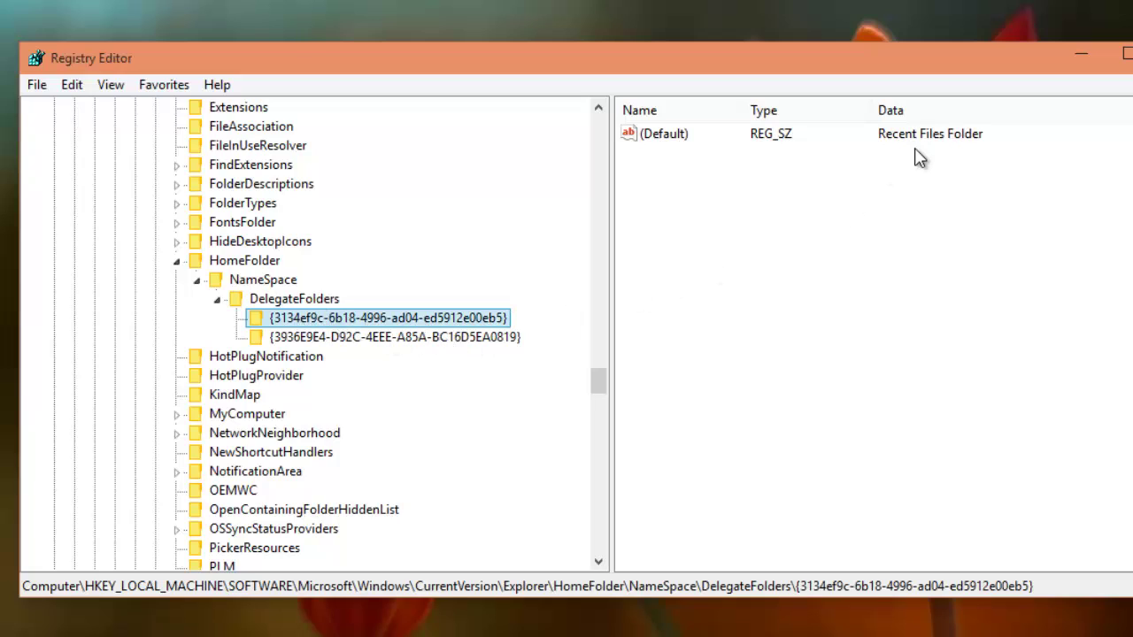
click(940, 145)
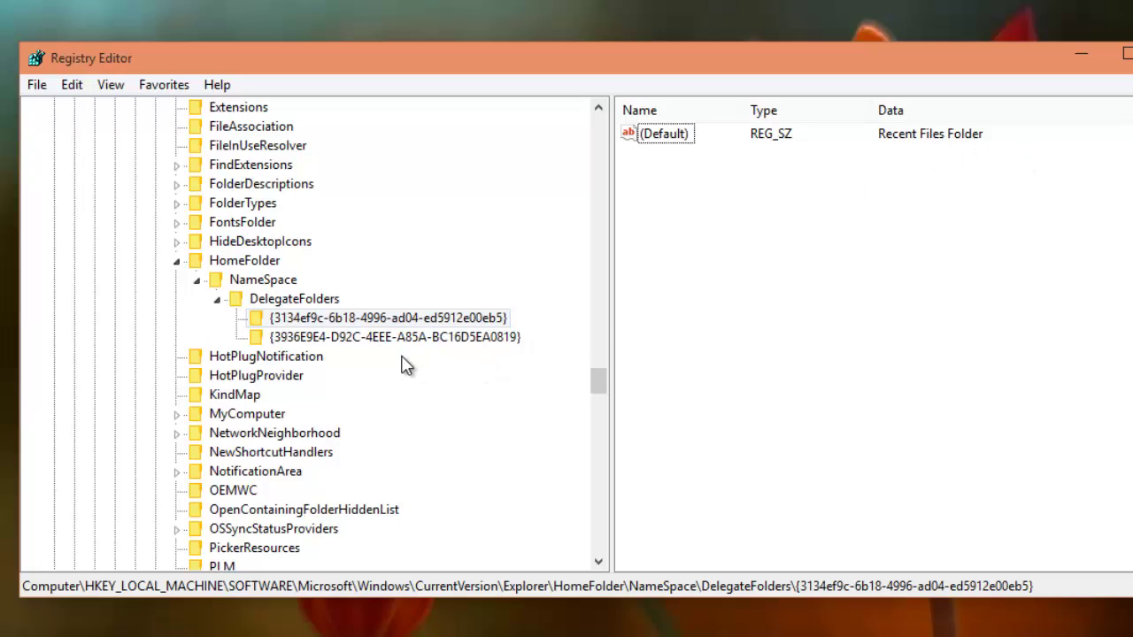
click(425, 337)
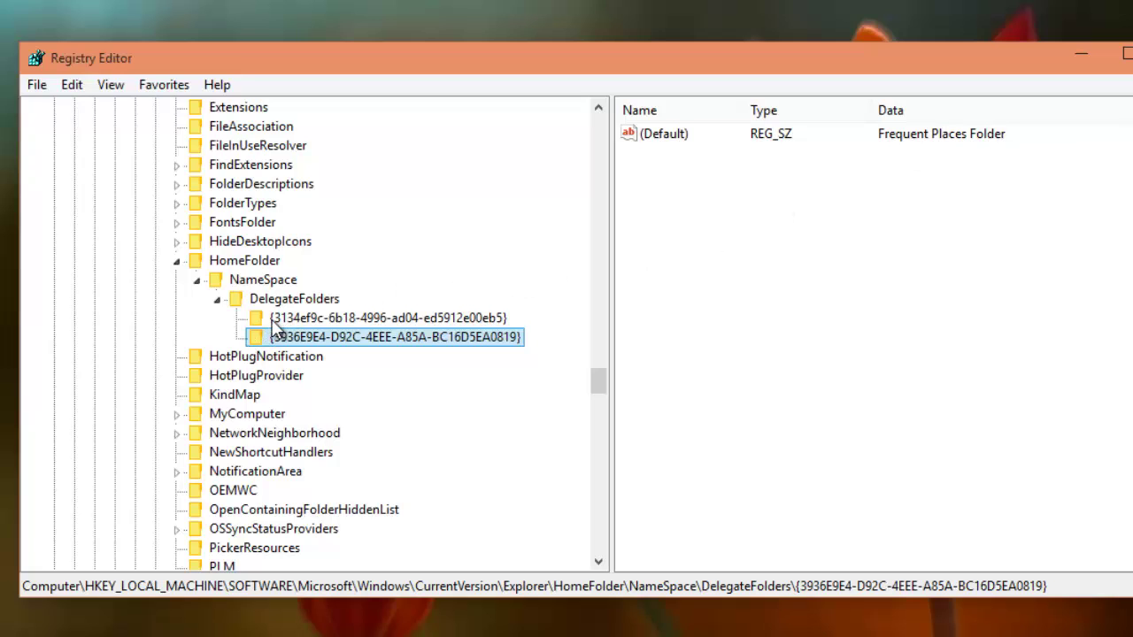
Rename the Recent Files Folder GUID subkey by prefixing it with CT.
right_click(275, 322)
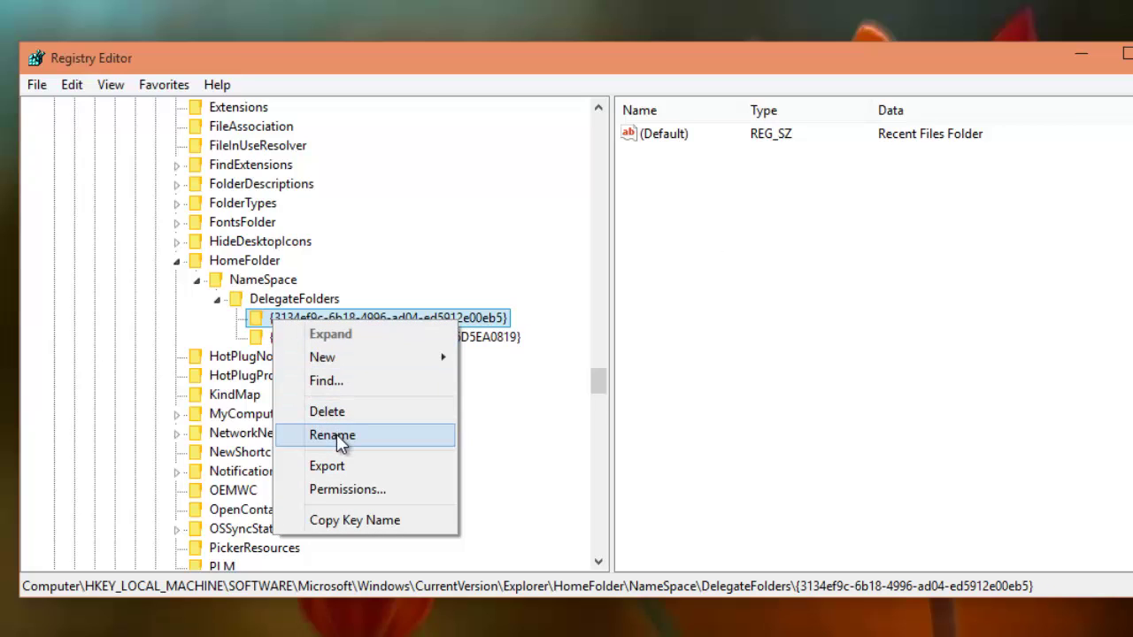
click(339, 435)
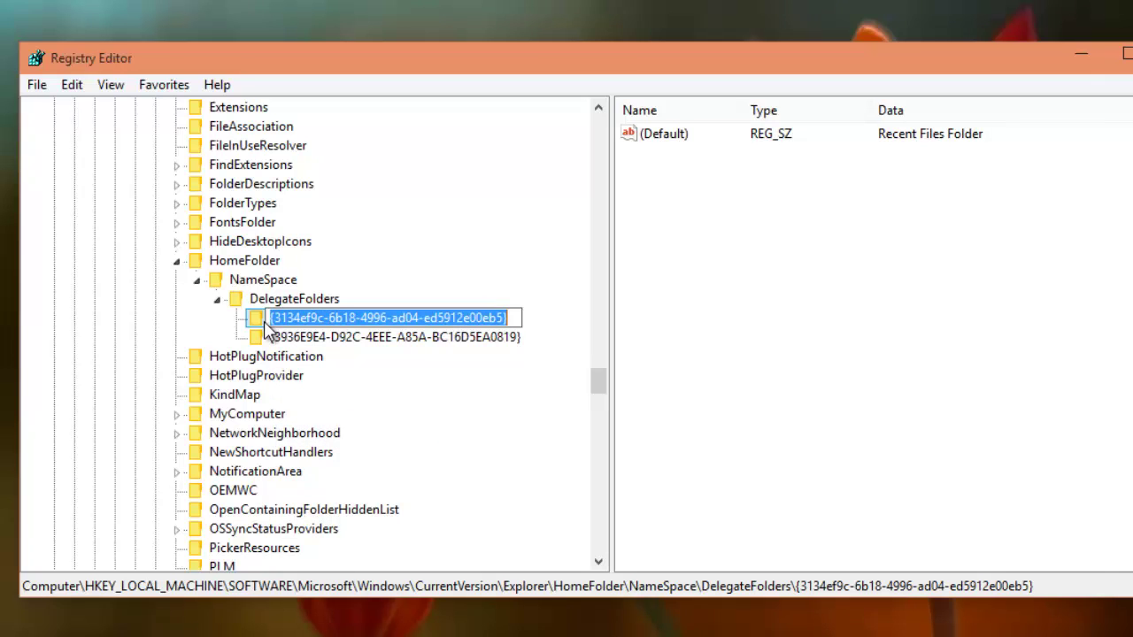
click(376, 316)
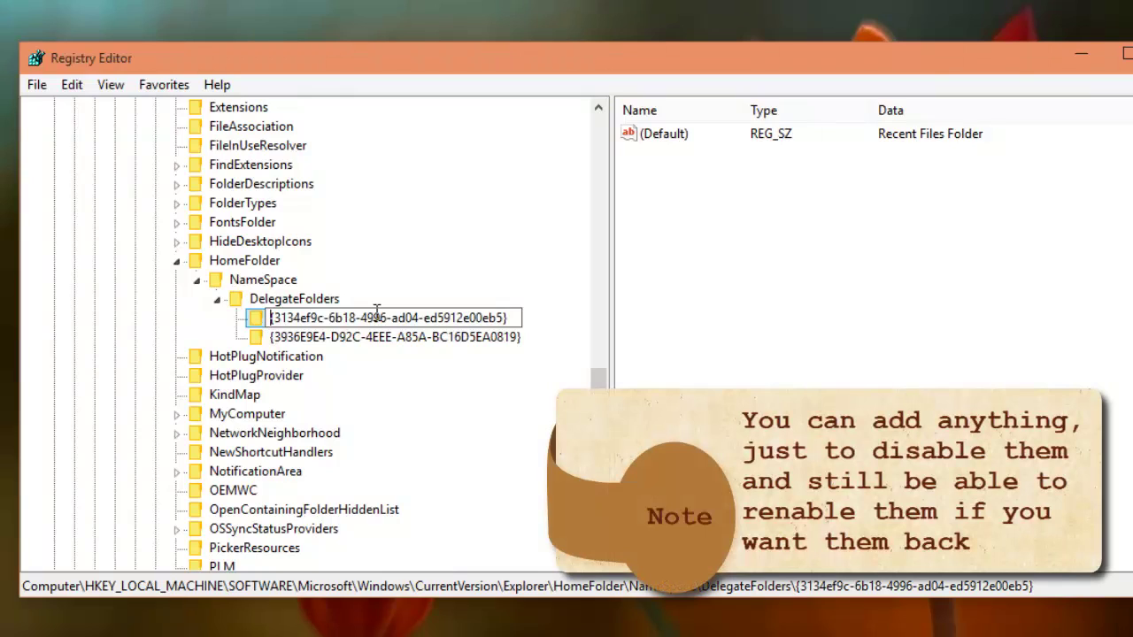
text(CT)
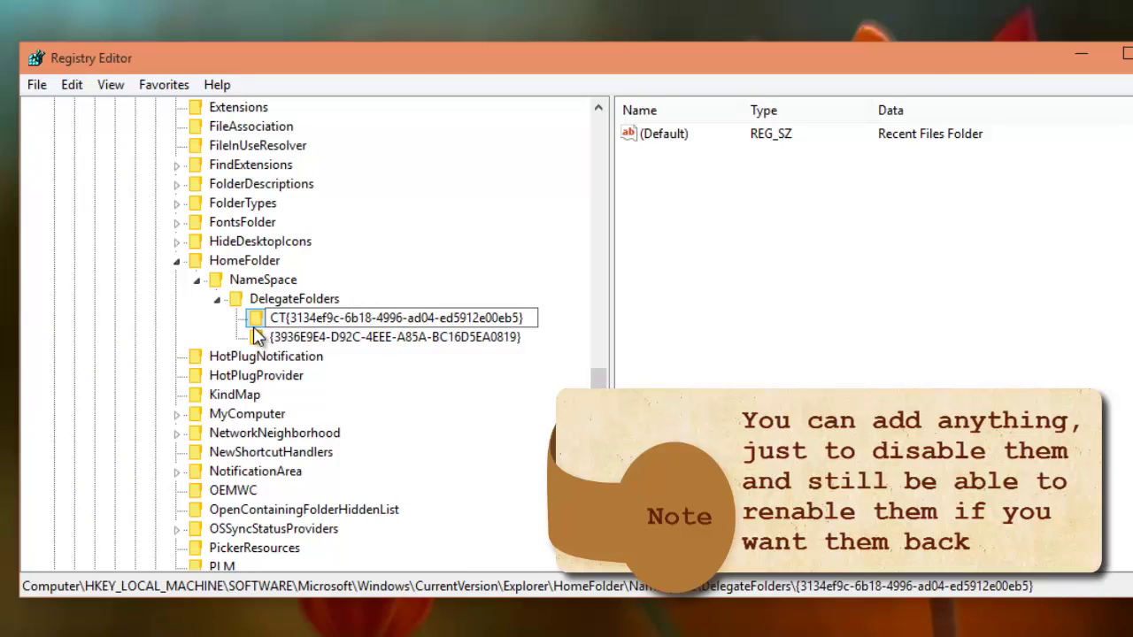
Rename the Frequent Places Folder GUID subkey by prefixing it with CT.
right_click(274, 338)
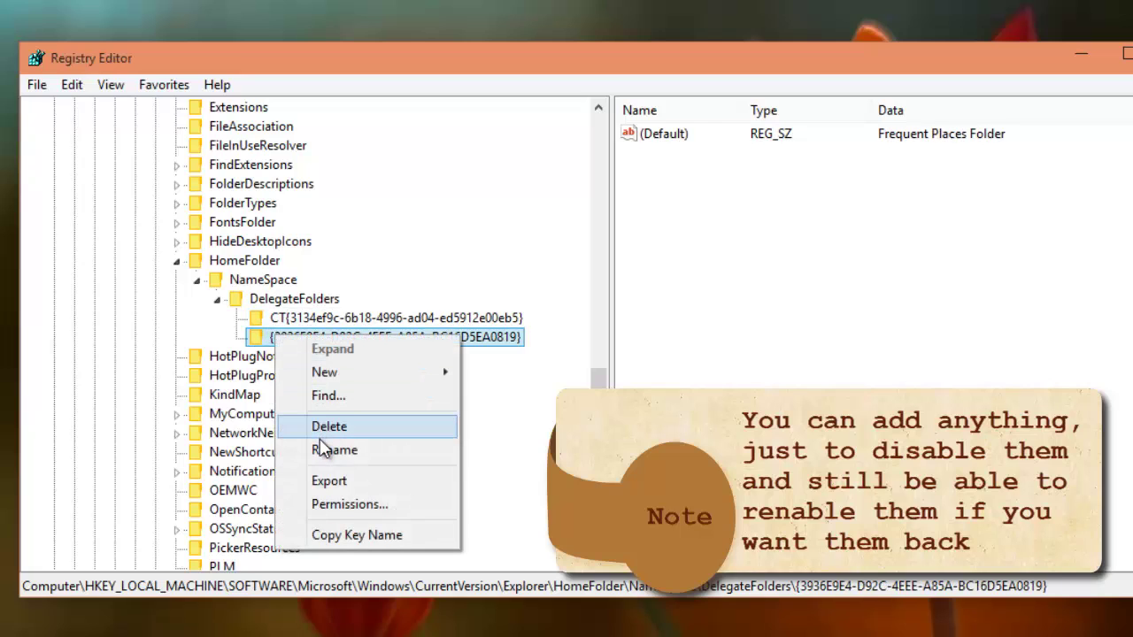
click(320, 449)
key(Escape)
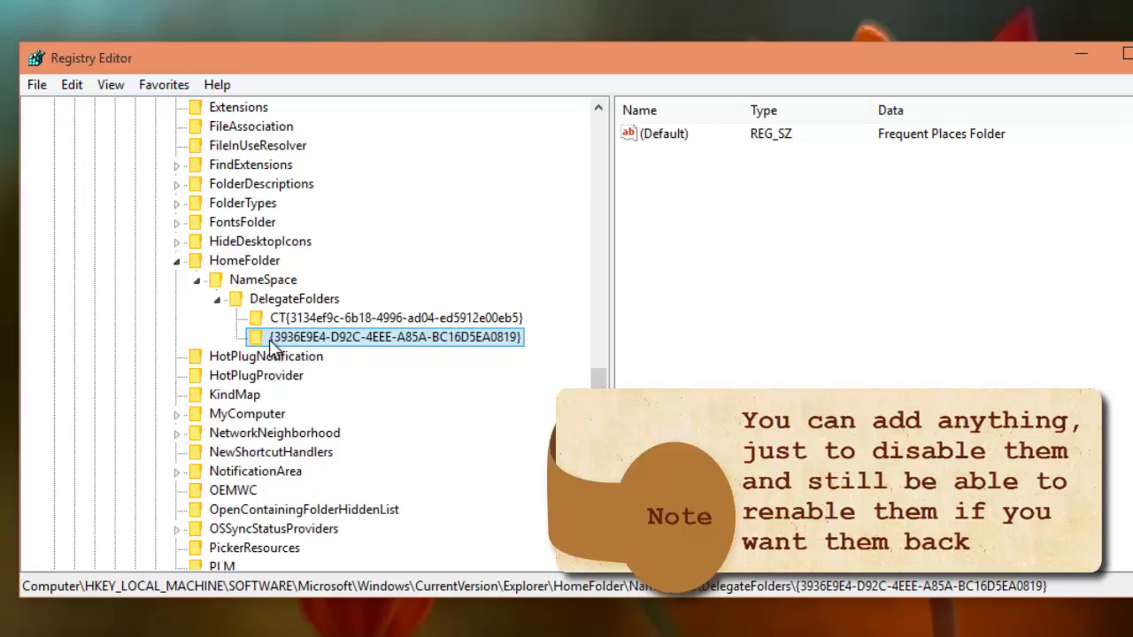
right_click(270, 340)
click(326, 451)
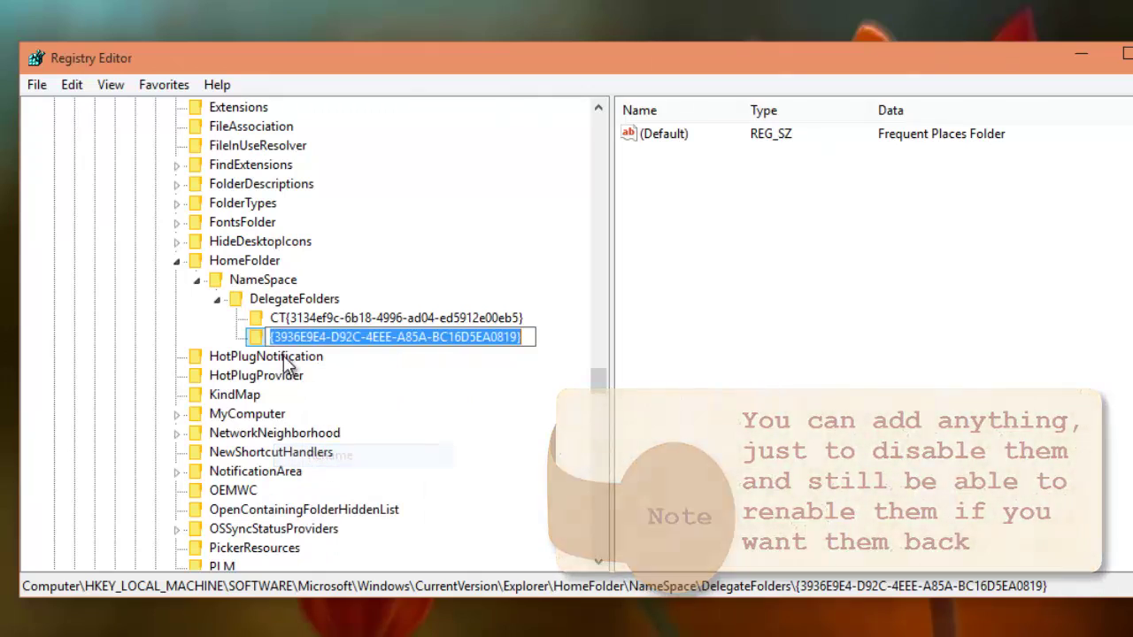
click(266, 332)
text(C)
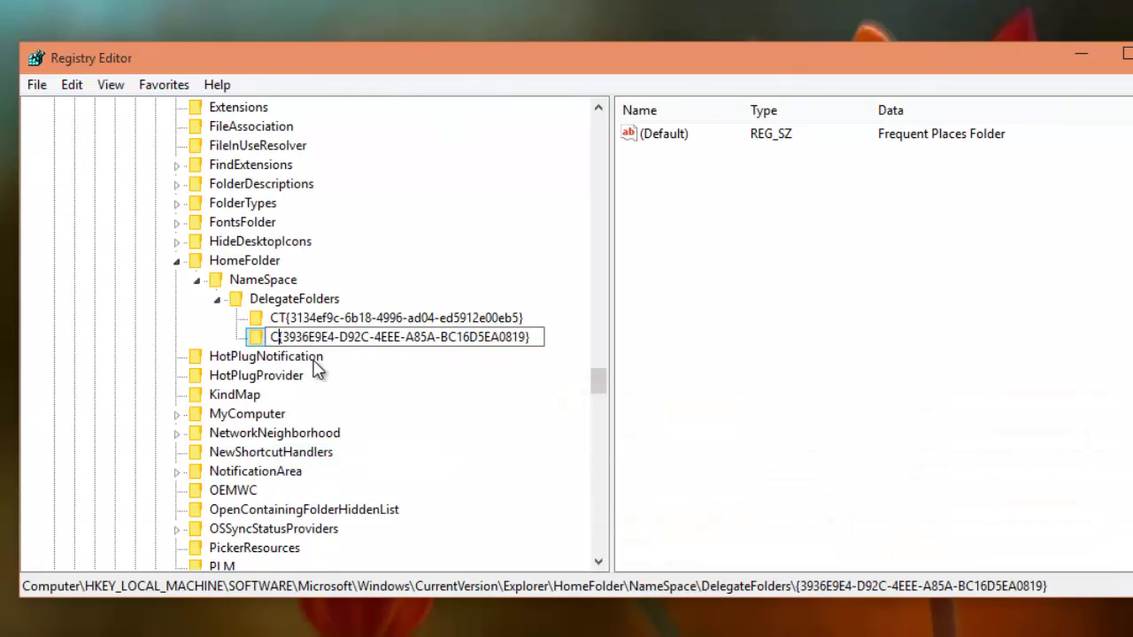
text(T)
key(Return)
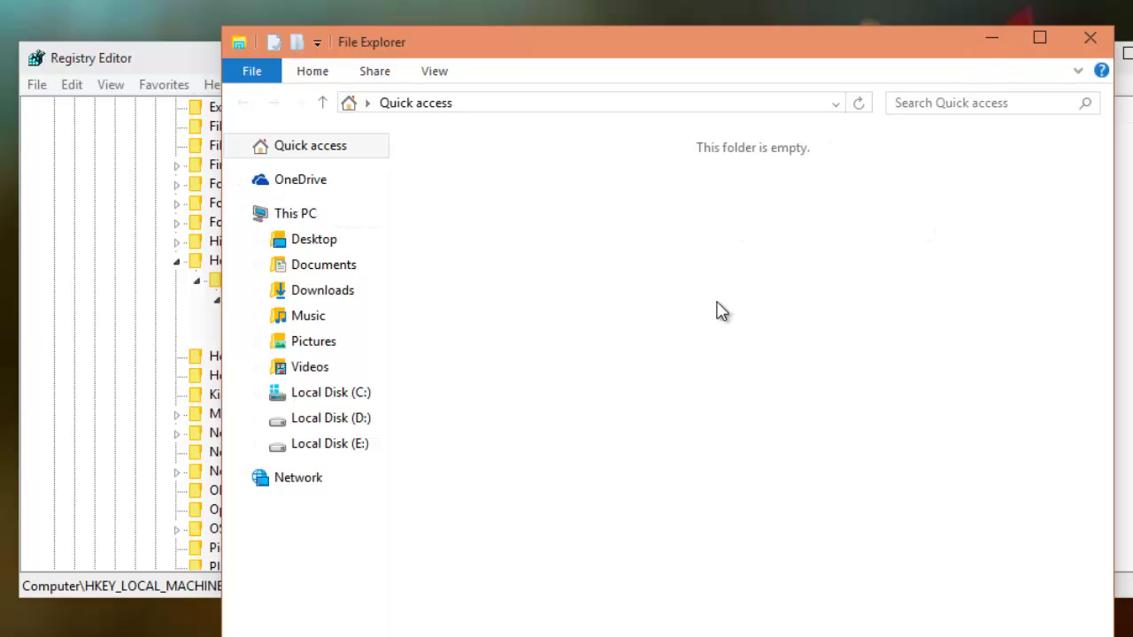
Create a new key, New Key #1, under DelegateFolders.
click(993, 39)
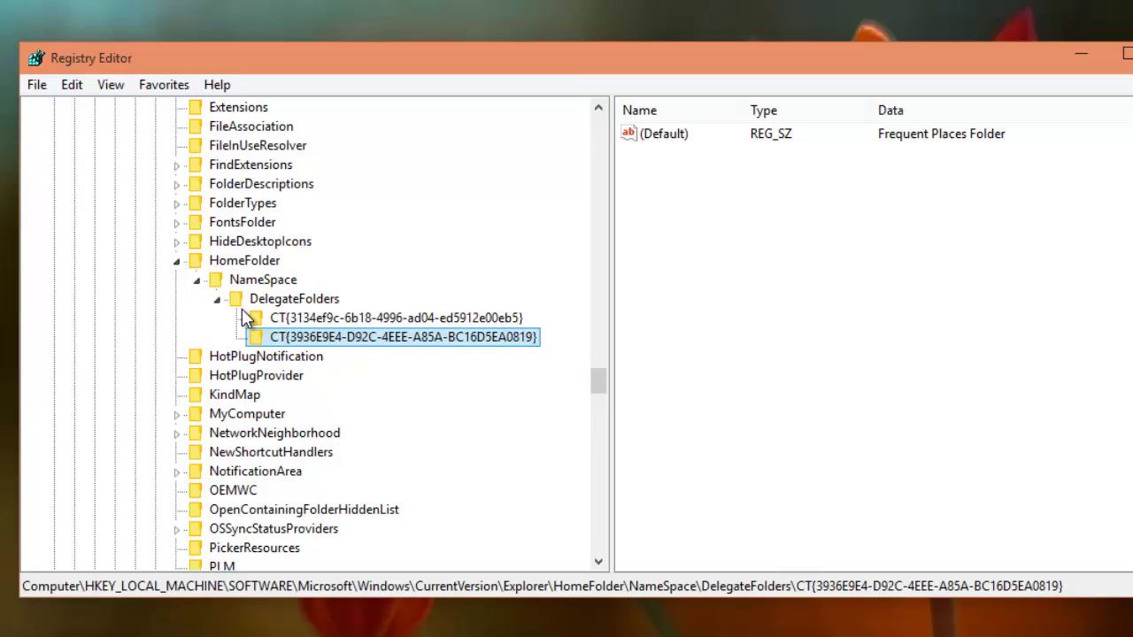
right_click(279, 302)
mouse_move(323, 335)
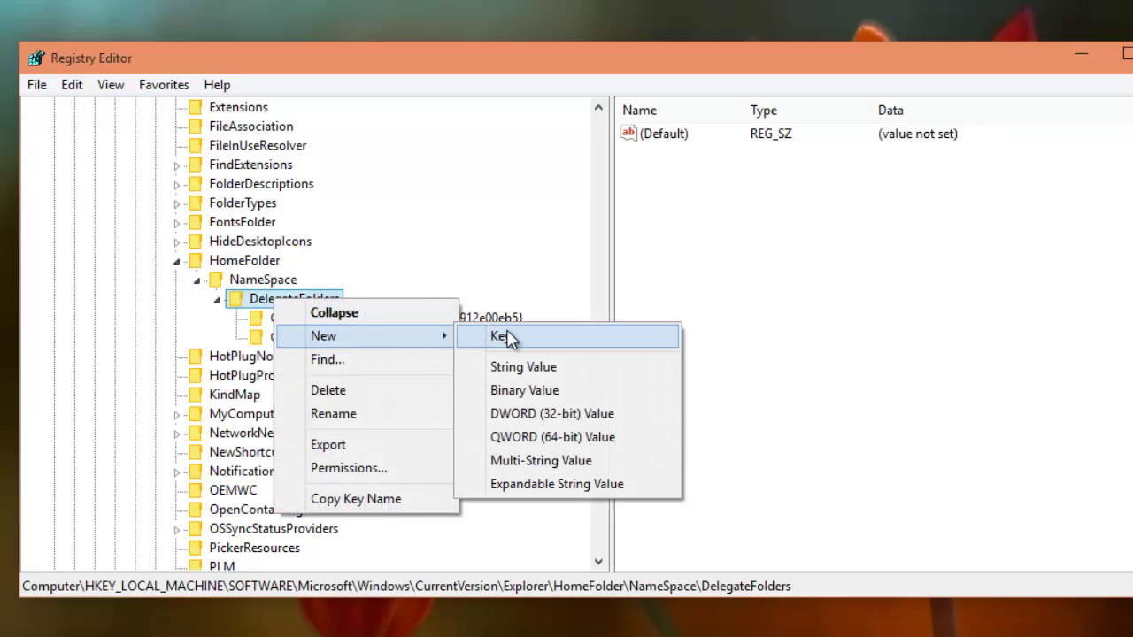
click(550, 343)
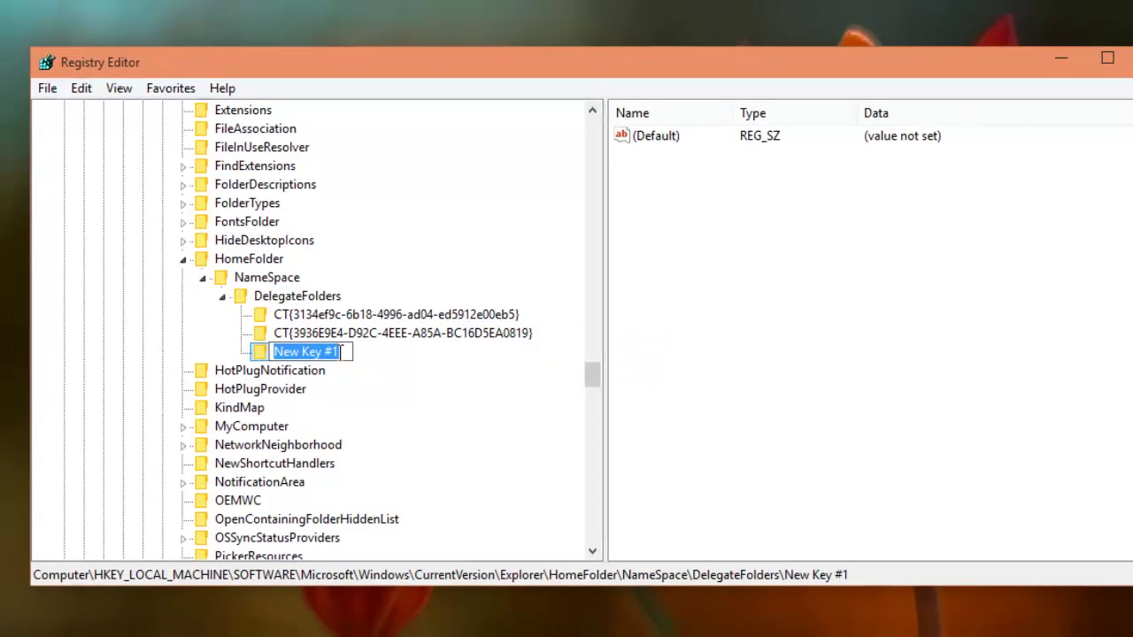
Copy the GUID line from Info.txt in Notepad.
double_click(1087, 122)
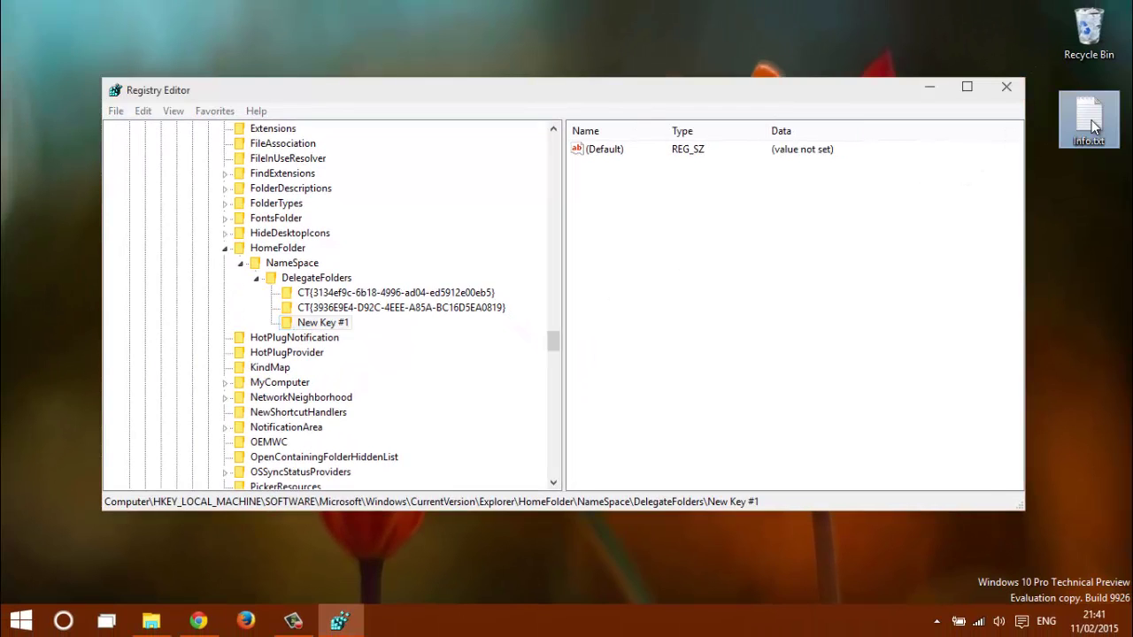
drag(443, 180, 239, 182)
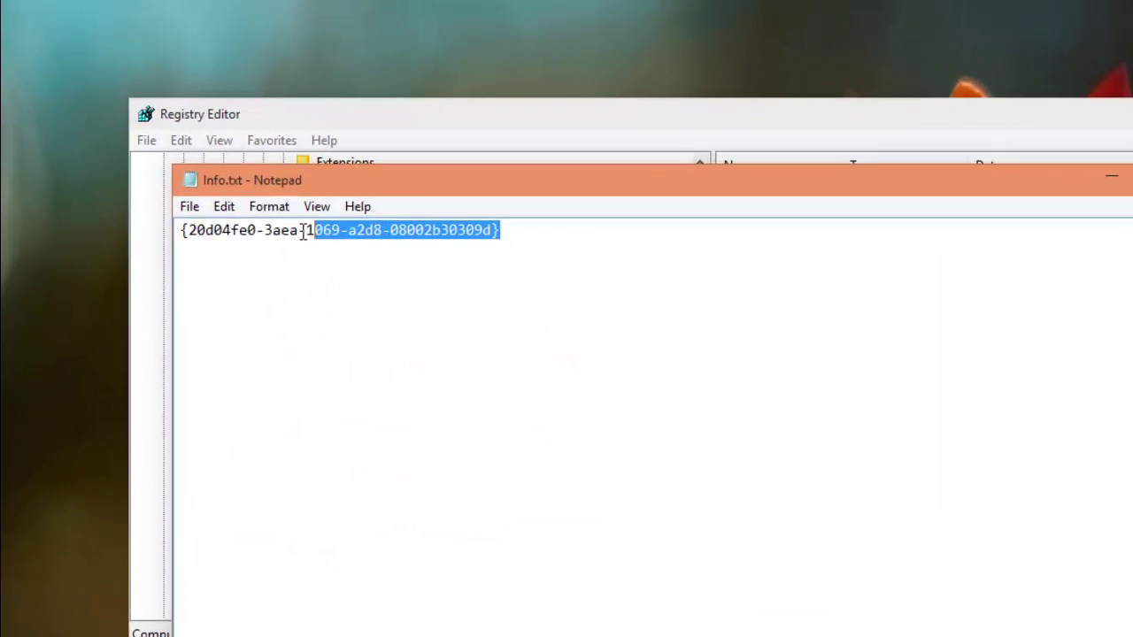
drag(303, 231, 160, 232)
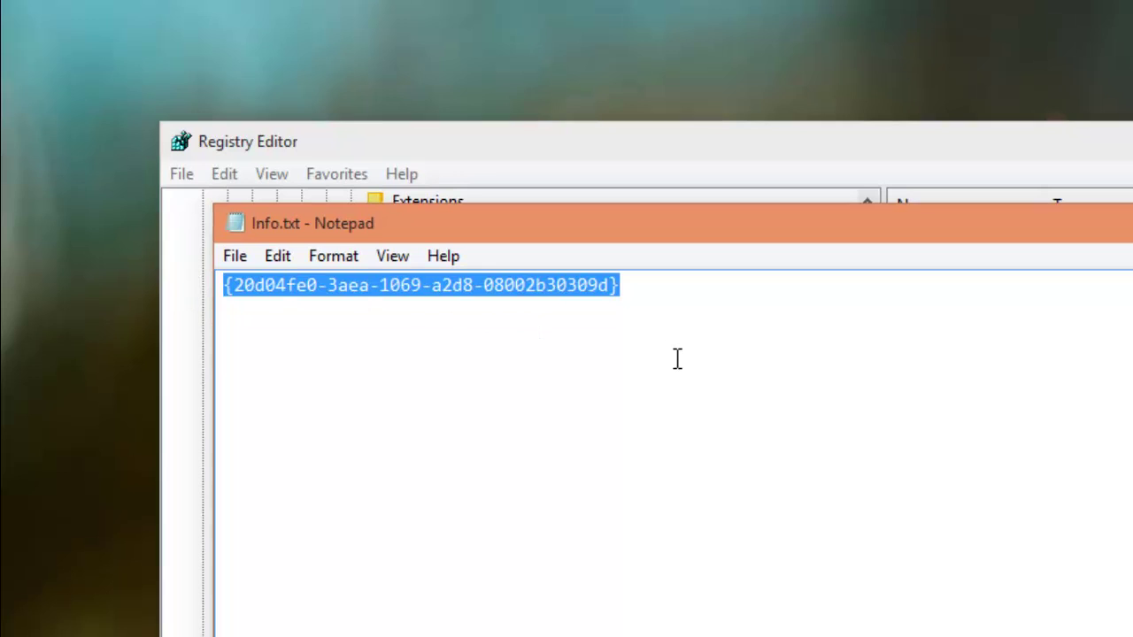
key(ctrl+c)
Rename New Key #1 to {20d04fe0-3aea-1069-a2d8-08002b30309d} by pasting the GUID.
click(283, 372)
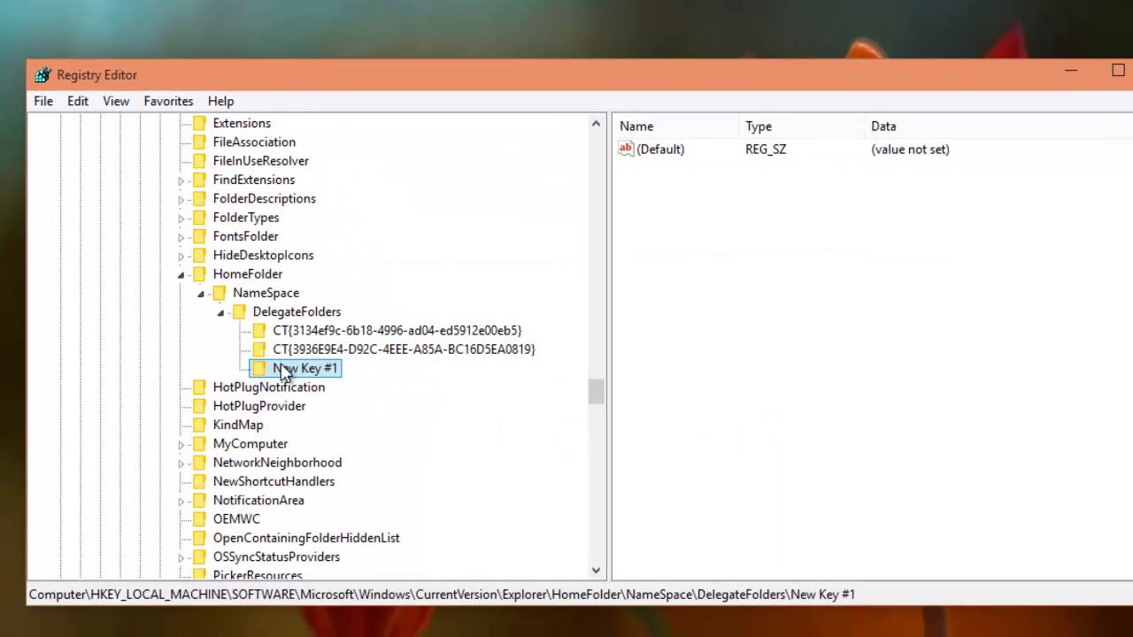
right_click(283, 372)
click(306, 477)
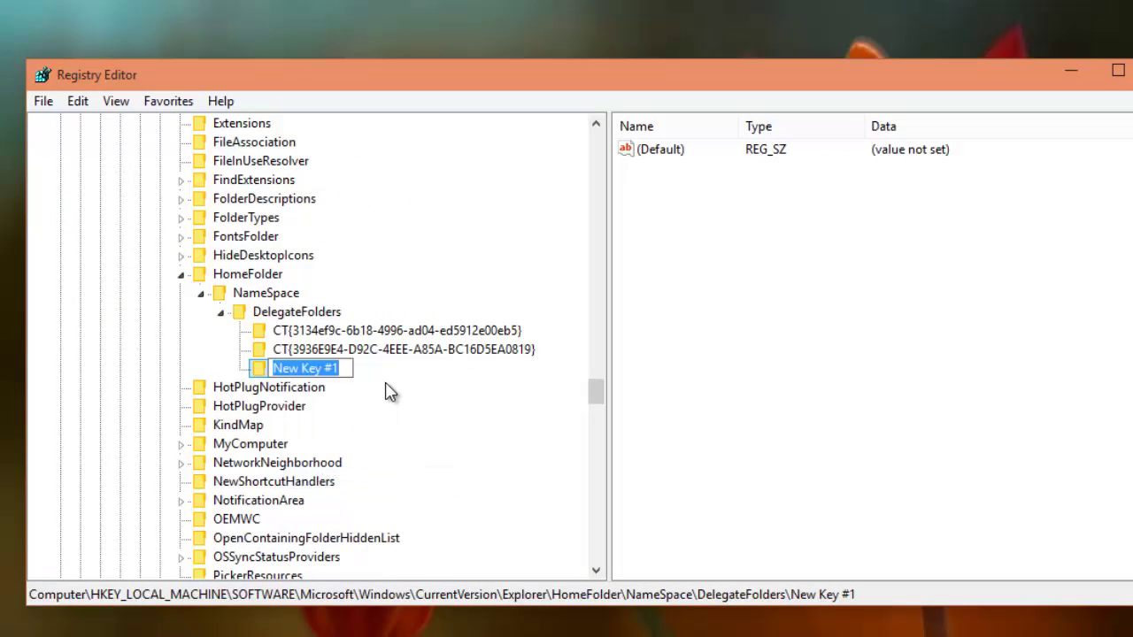
key(ctrl+v)
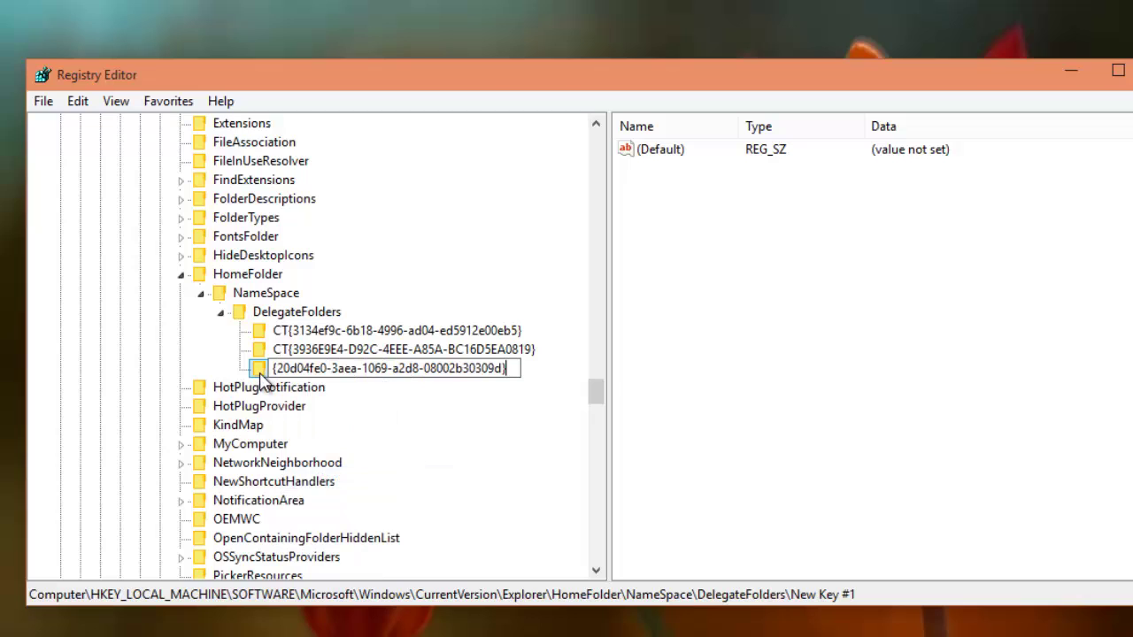
key(Return)
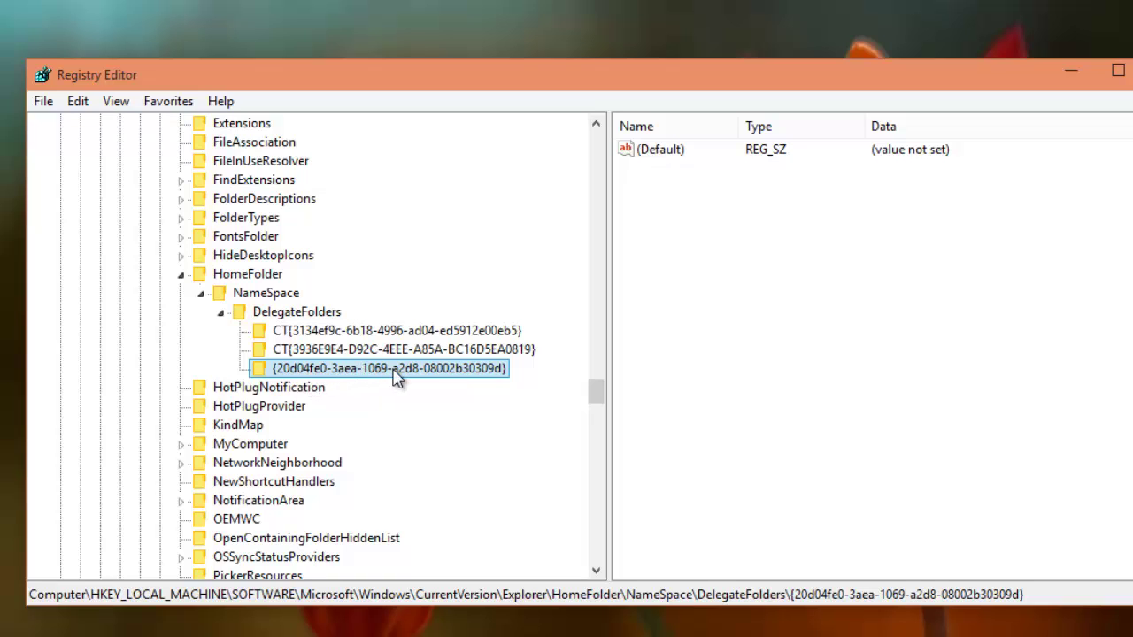
Set the {20d04fe0-3aea-1069-a2d8-08002b30309d} key's (Default) value data to This PC.
double_click(662, 150)
text(This PC)
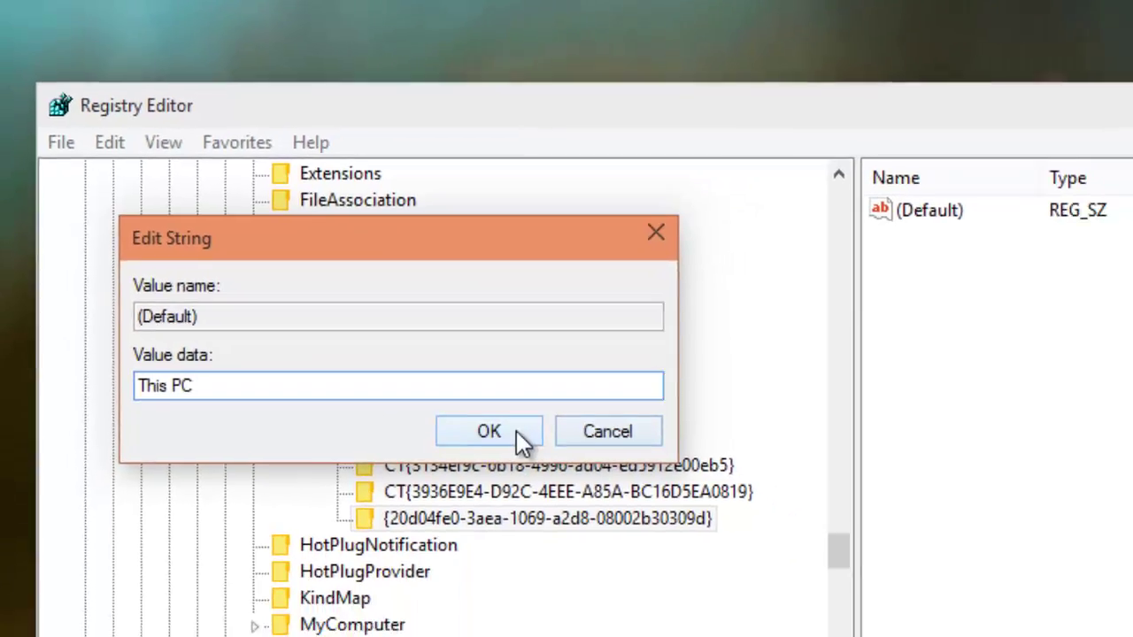
click(569, 502)
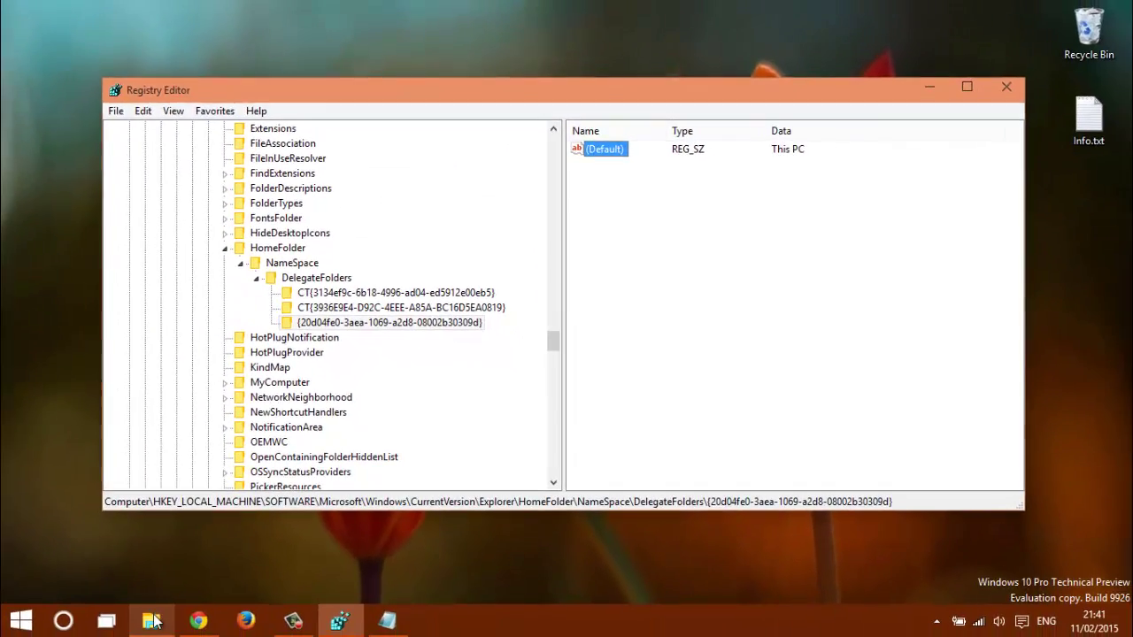
Check that Quick access lists the drives, then close File Explorer and Registry Editor.
click(153, 622)
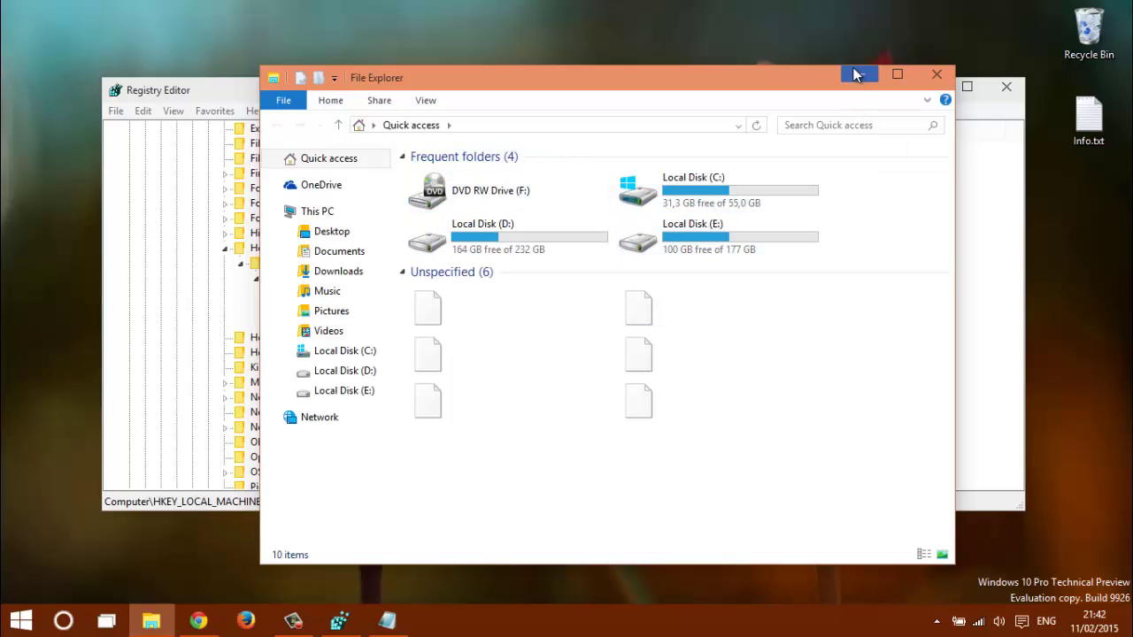
click(335, 210)
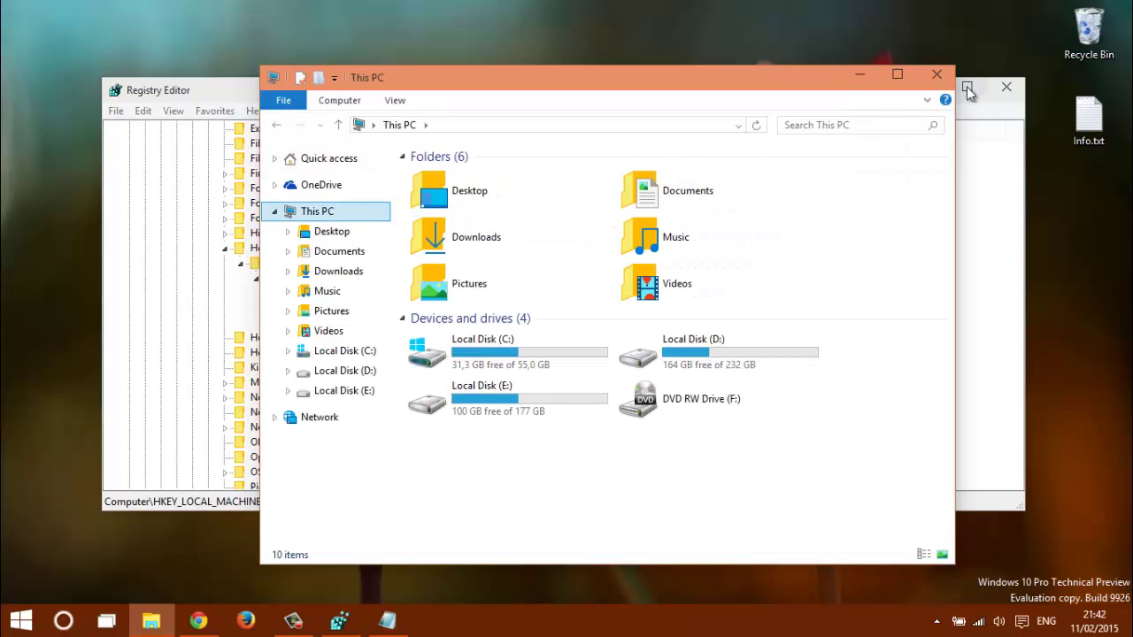
click(946, 75)
click(1006, 86)
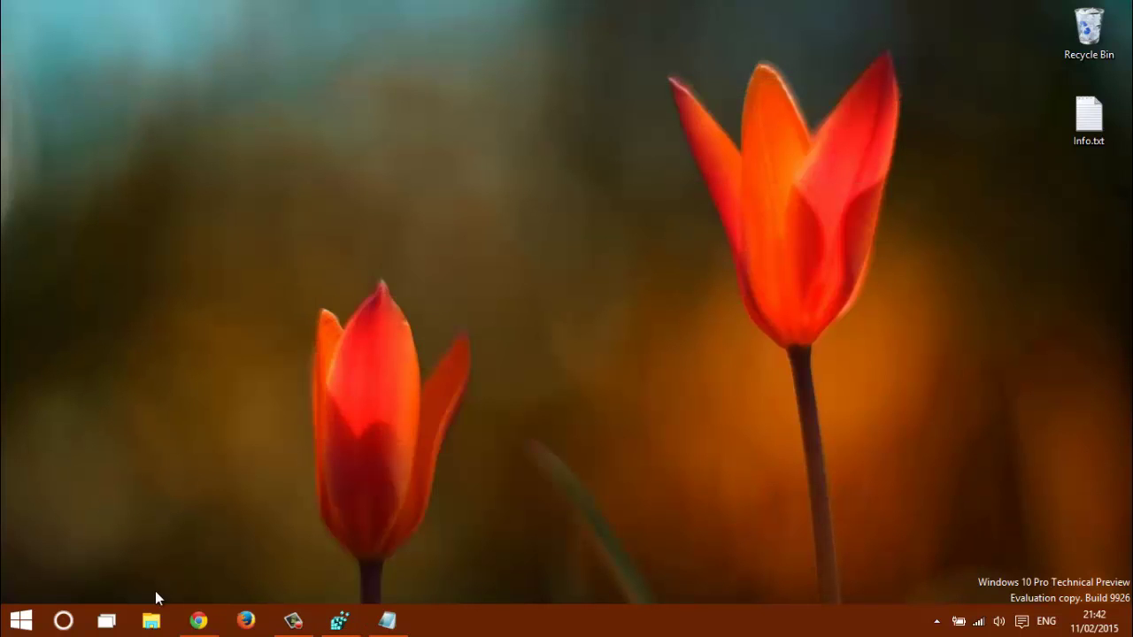
Reopen File Explorer to recheck Quick access and This PC, then close it.
click(148, 621)
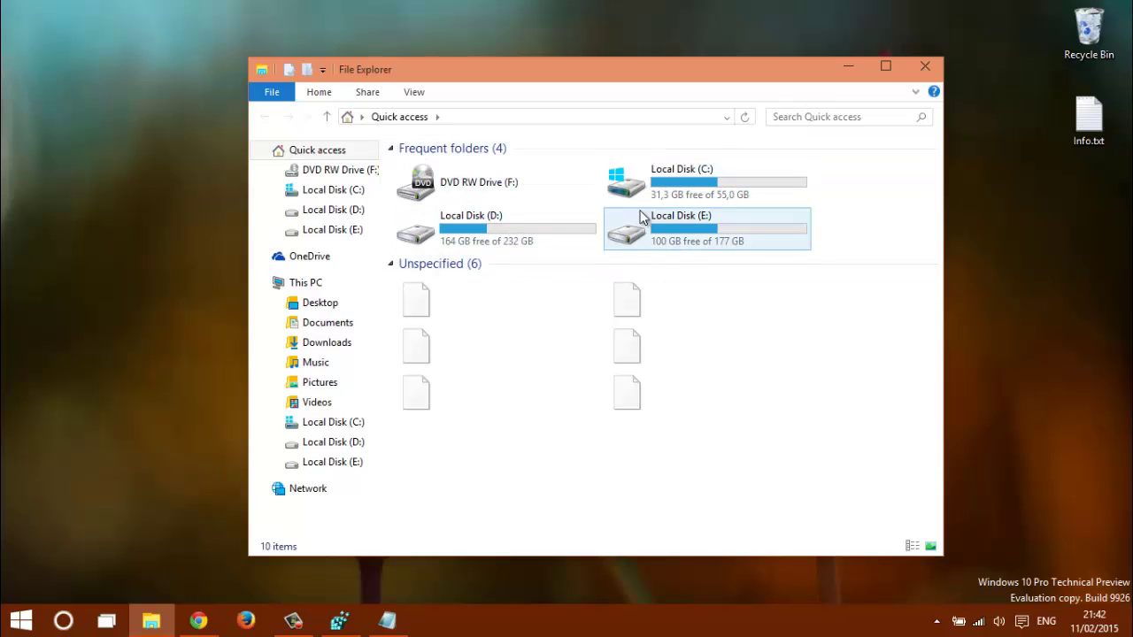
click(326, 283)
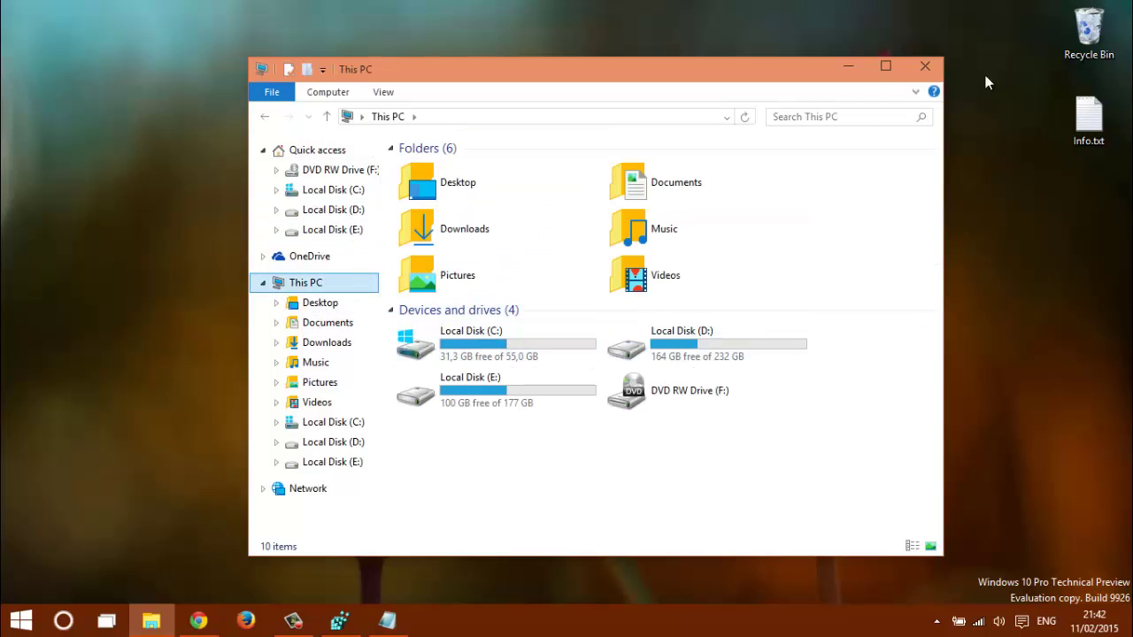
click(923, 67)
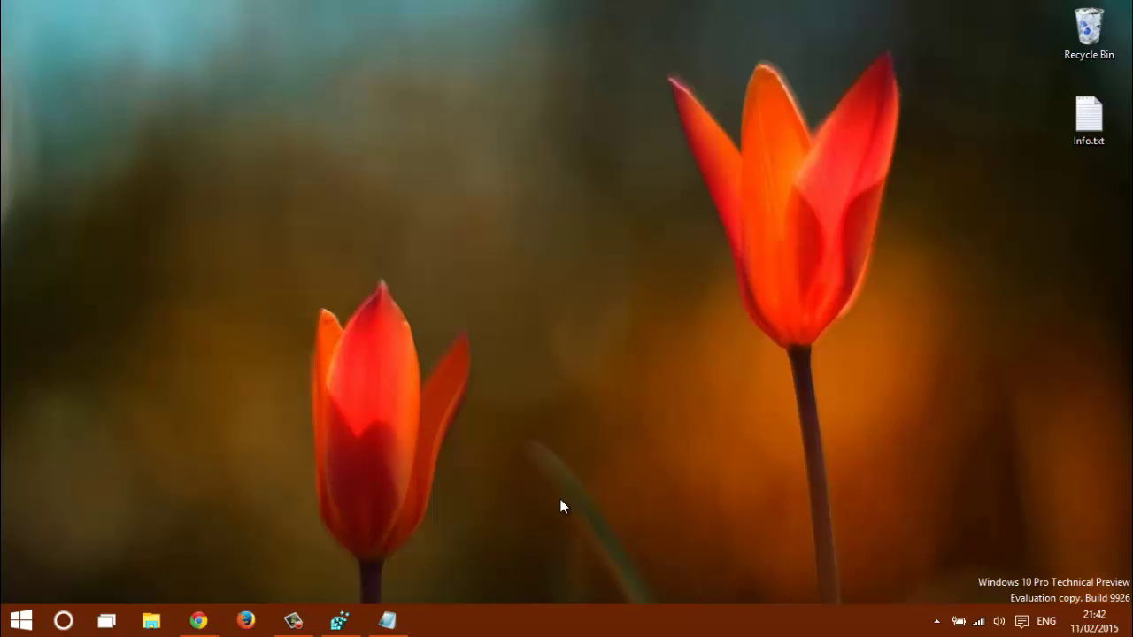
Uncheck 'Store and display recently opened items' in Taskbar and Start Menu Properties, and apply.
right_click(493, 621)
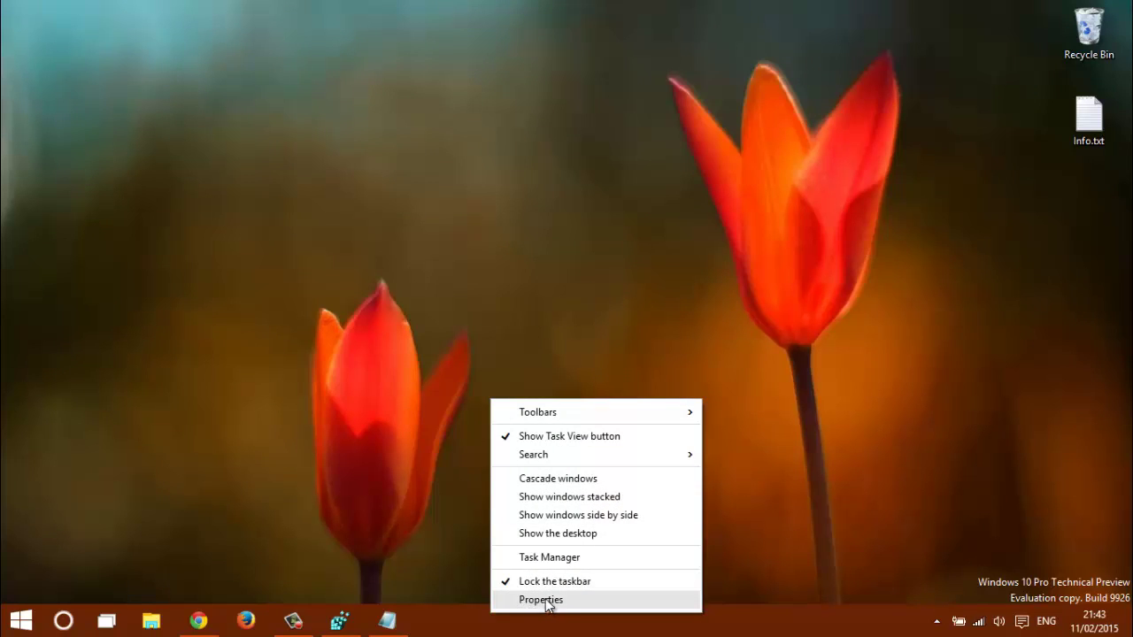
click(468, 624)
right_click(468, 625)
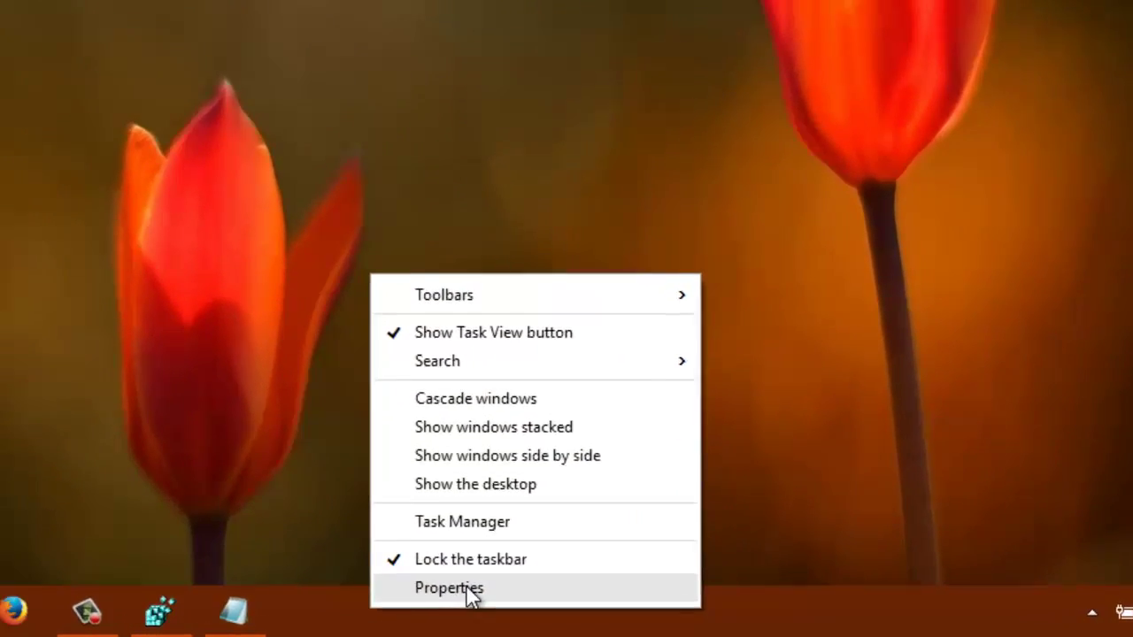
click(506, 602)
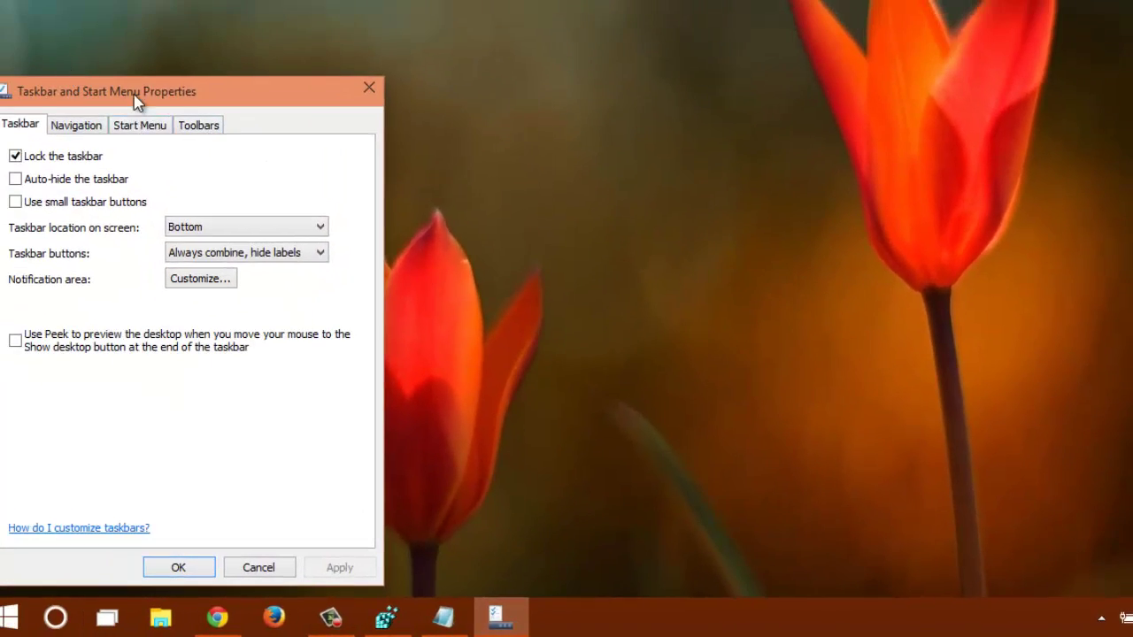
drag(132, 94, 413, 104)
click(416, 127)
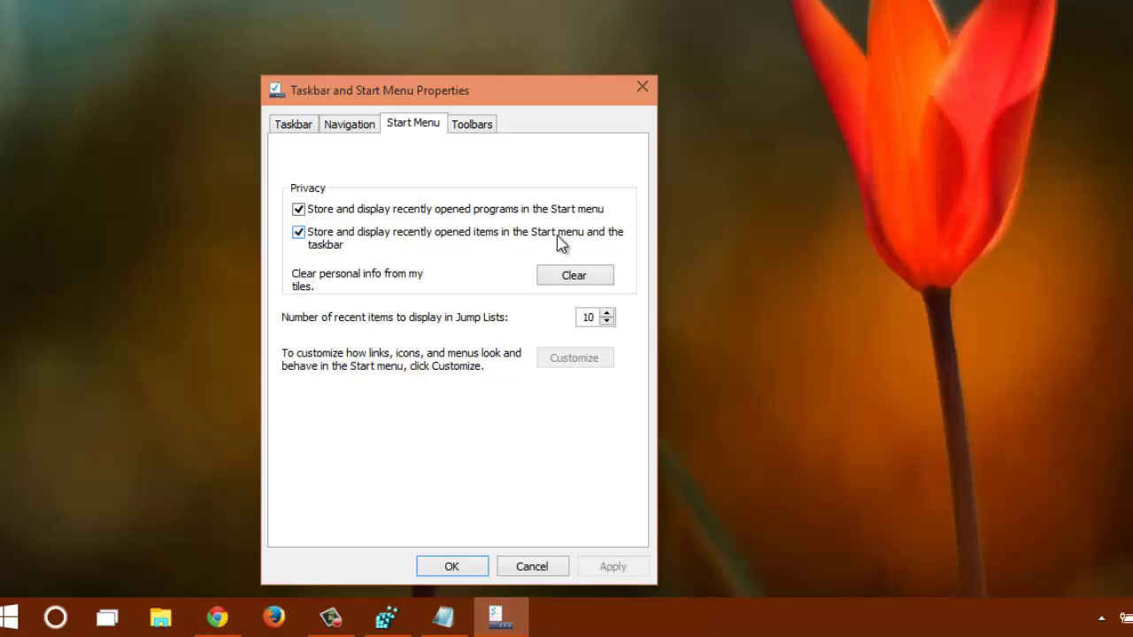
click(300, 233)
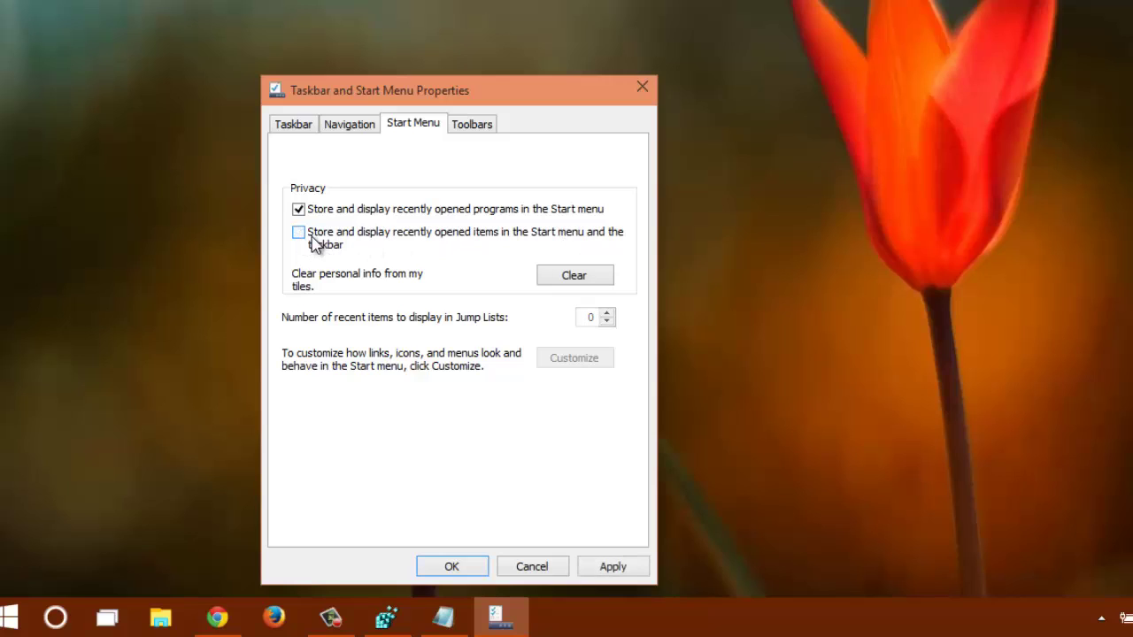
click(617, 566)
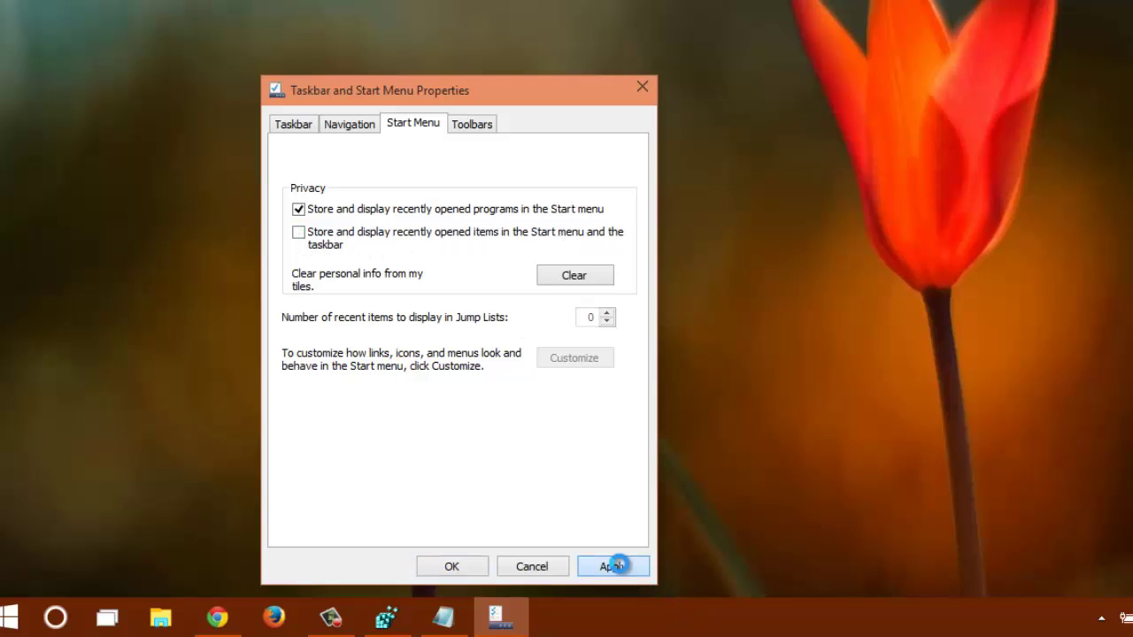
click(458, 566)
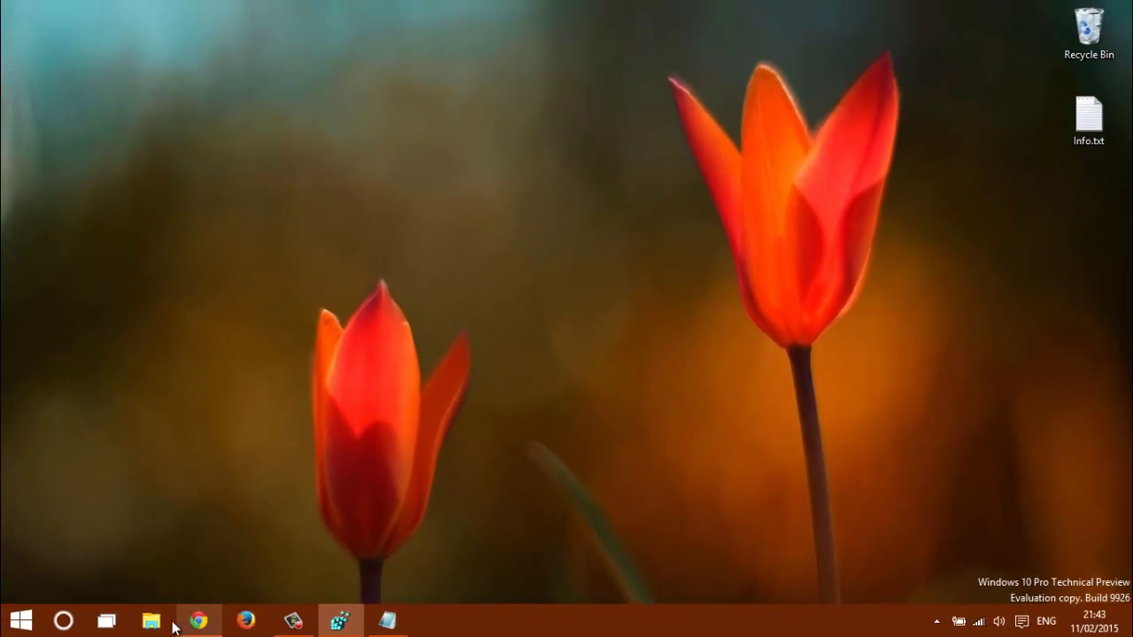
click(165, 621)
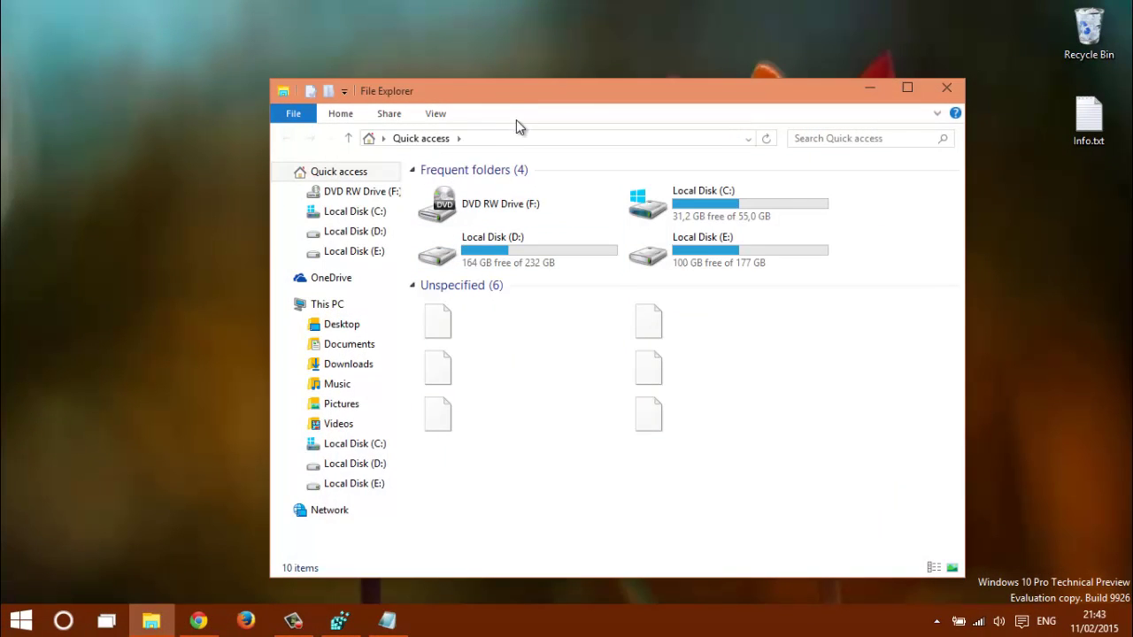
drag(548, 104, 469, 45)
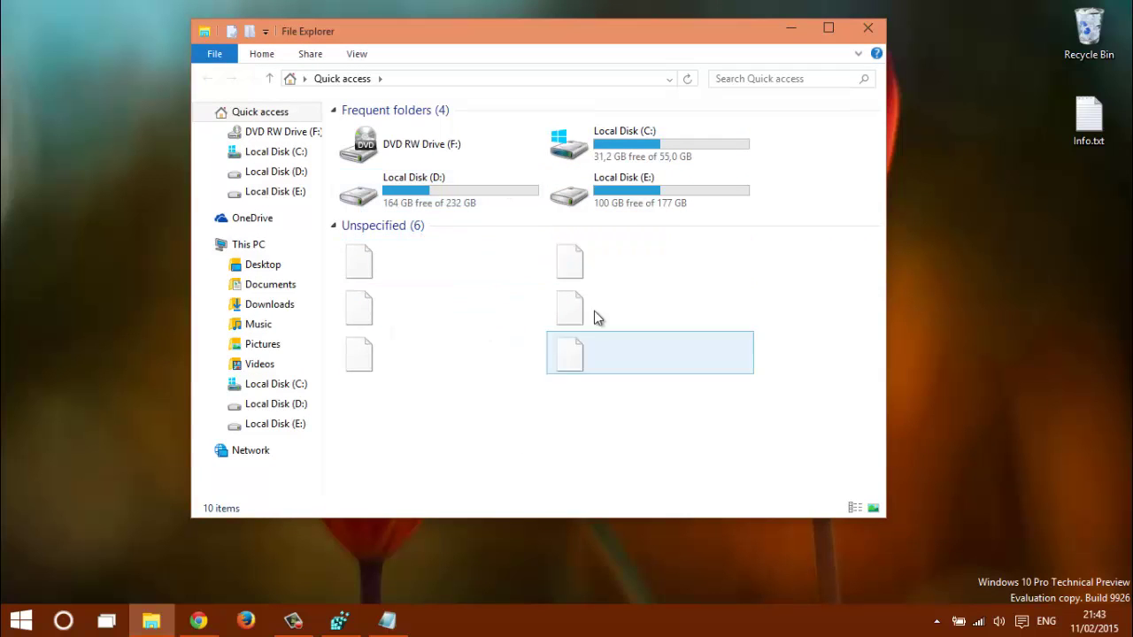
drag(727, 31, 748, 35)
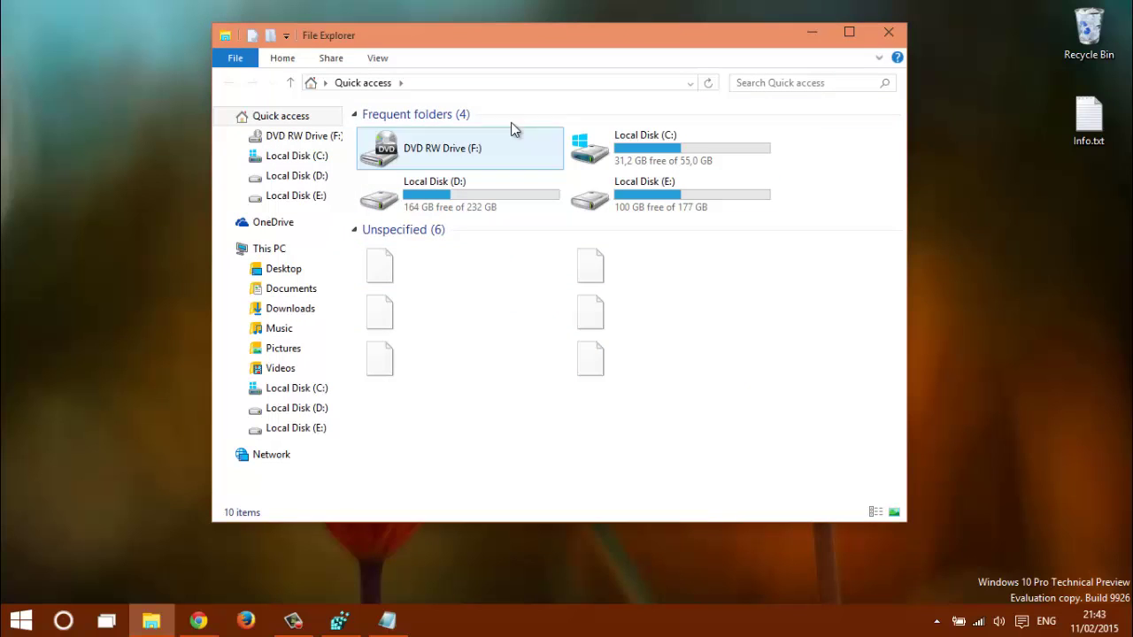
click(887, 34)
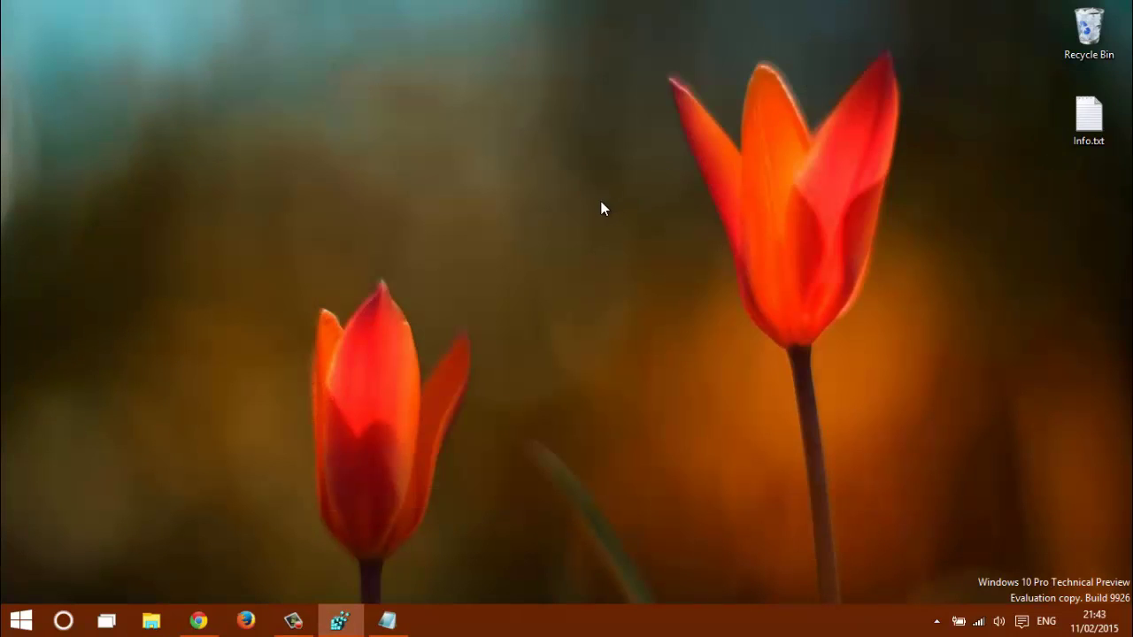